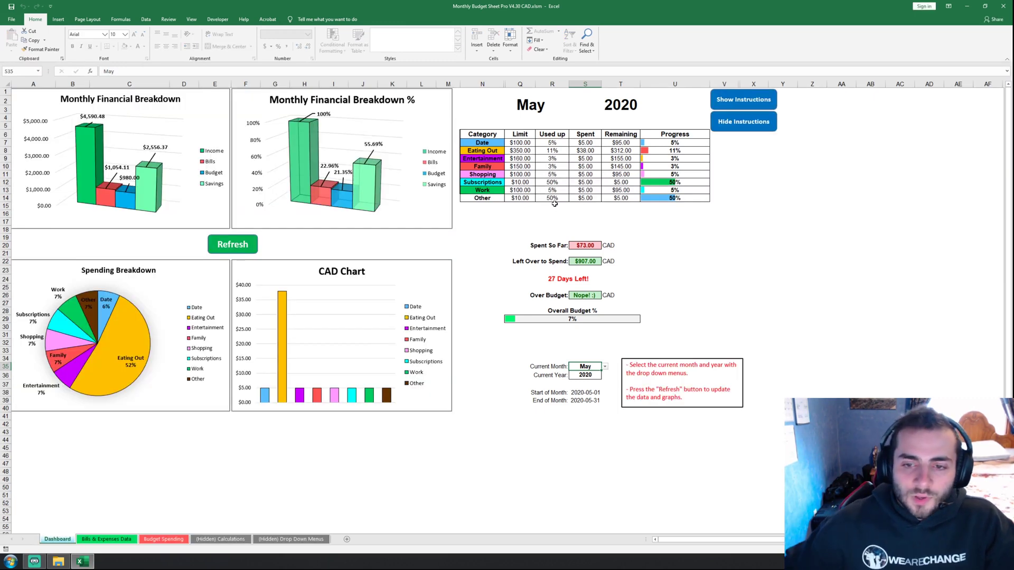
Refresh the dashboard's budget data and charts
{"action": "left_click", "coordinate": [614, 245]}
{"action": "left_click", "coordinate": [615, 261]}
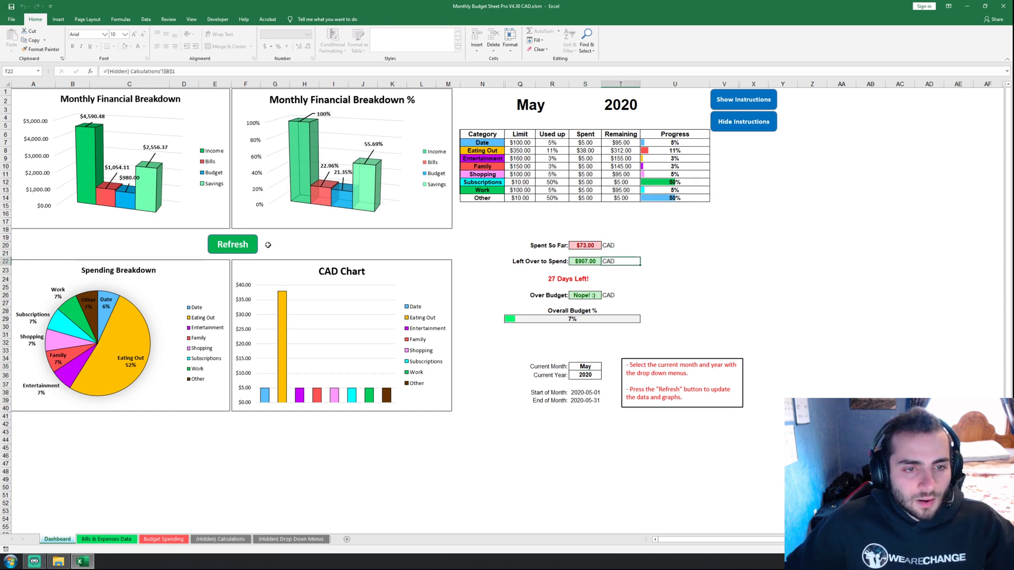
{"action": "left_click", "coordinate": [240, 244]}
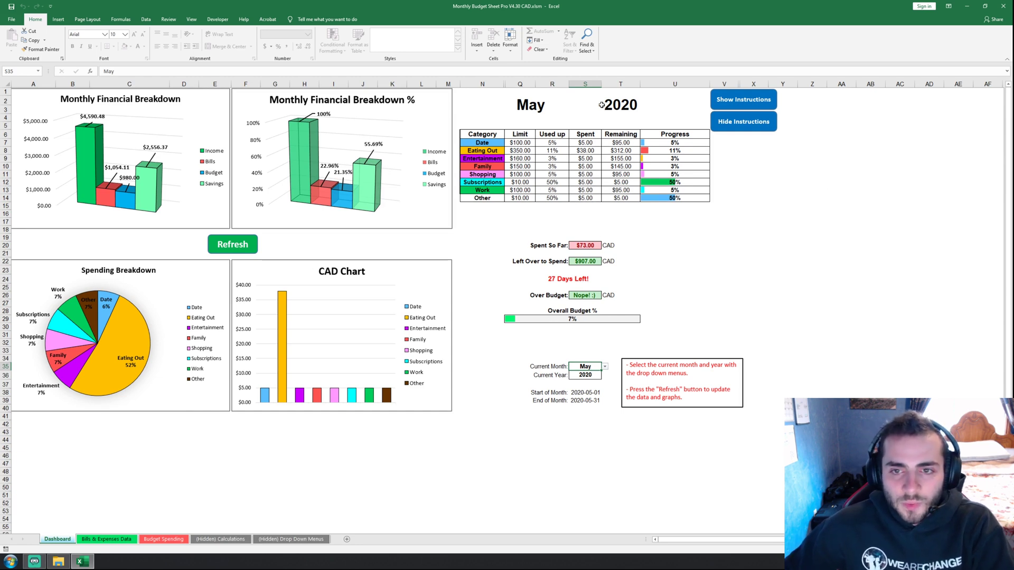
Examine the available choices for the dashboard's current month and current year
{"action": "left_click", "coordinate": [605, 370]}
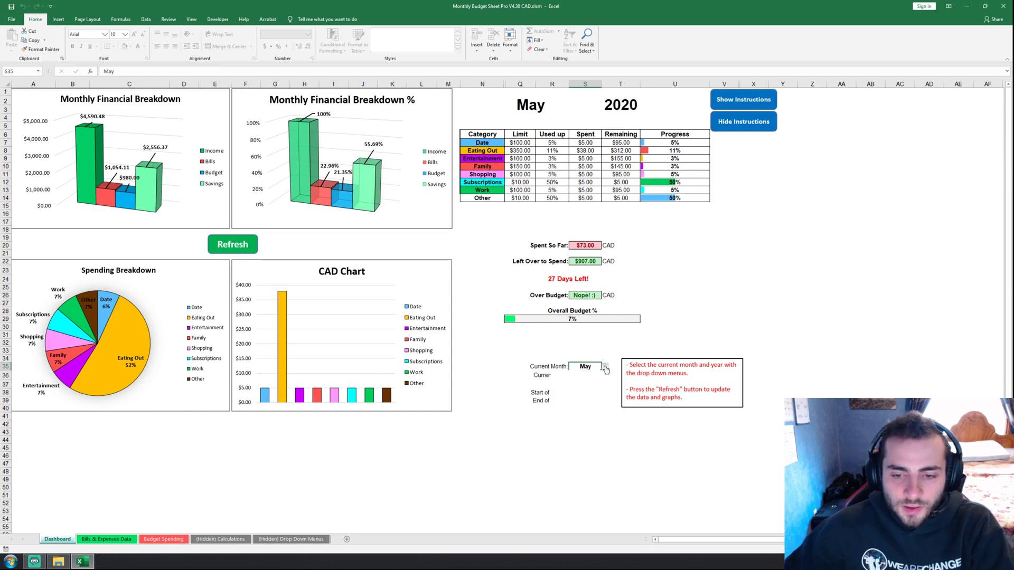
{"action": "scroll", "coordinate": [606, 384], "scroll_direction": "up", "scroll_amount": 2}
{"action": "left_click_drag", "start_coordinate": [606, 384], "coordinate": [603, 425]}
{"action": "left_click", "coordinate": [627, 464]}
{"action": "left_click", "coordinate": [591, 375]}
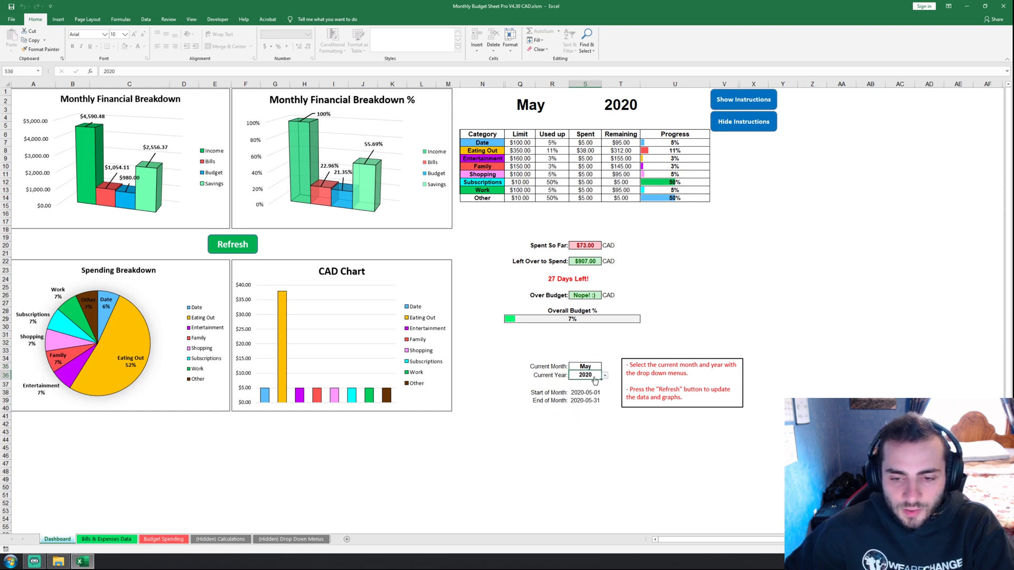
{"action": "left_click", "coordinate": [605, 377]}
{"action": "left_click_drag", "start_coordinate": [605, 395], "coordinate": [602, 433]}
{"action": "left_click", "coordinate": [578, 441]}
Set the dashboard's current month to May
{"action": "left_click", "coordinate": [598, 366]}
{"action": "left_click", "coordinate": [605, 367]}
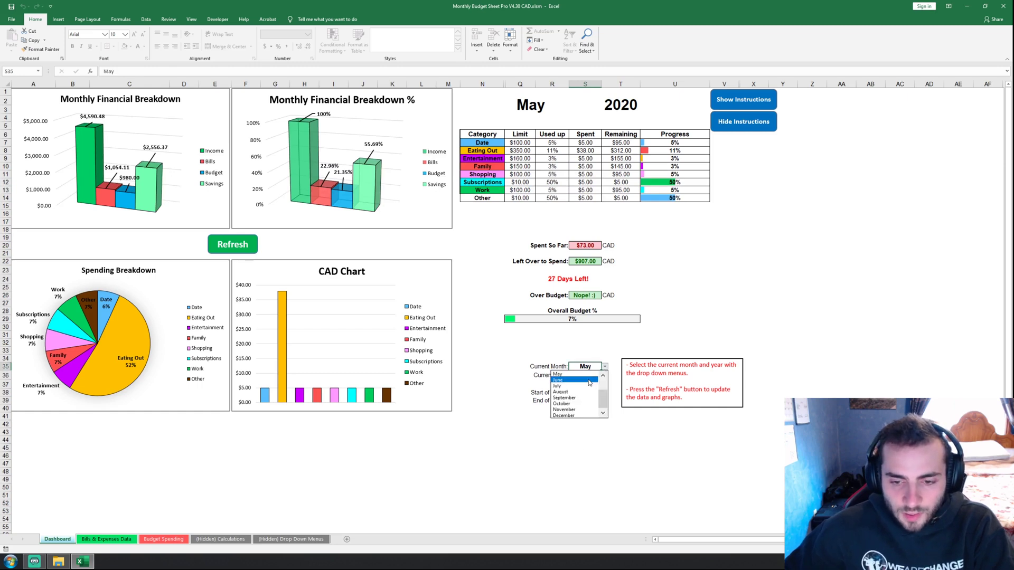
{"action": "left_click", "coordinate": [588, 374]}
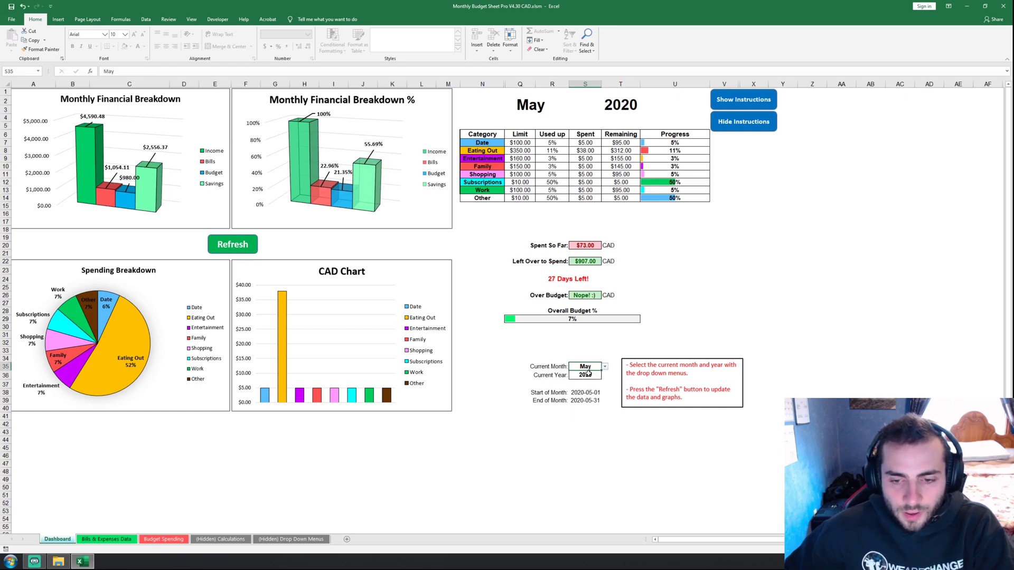
{"action": "left_click", "coordinate": [605, 348]}
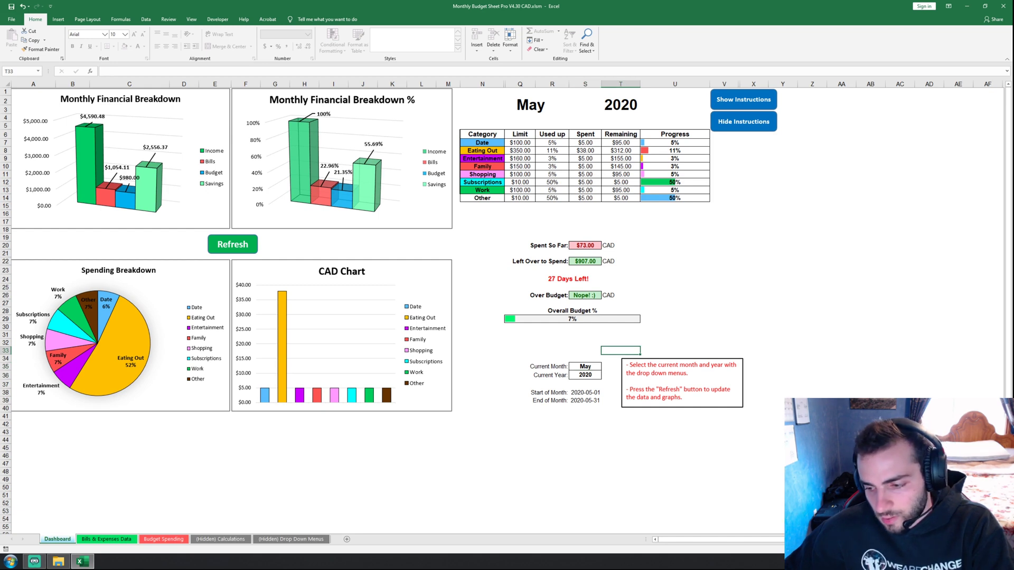
{"action": "left_click", "coordinate": [983, 561]}
{"action": "left_click", "coordinate": [615, 411]}
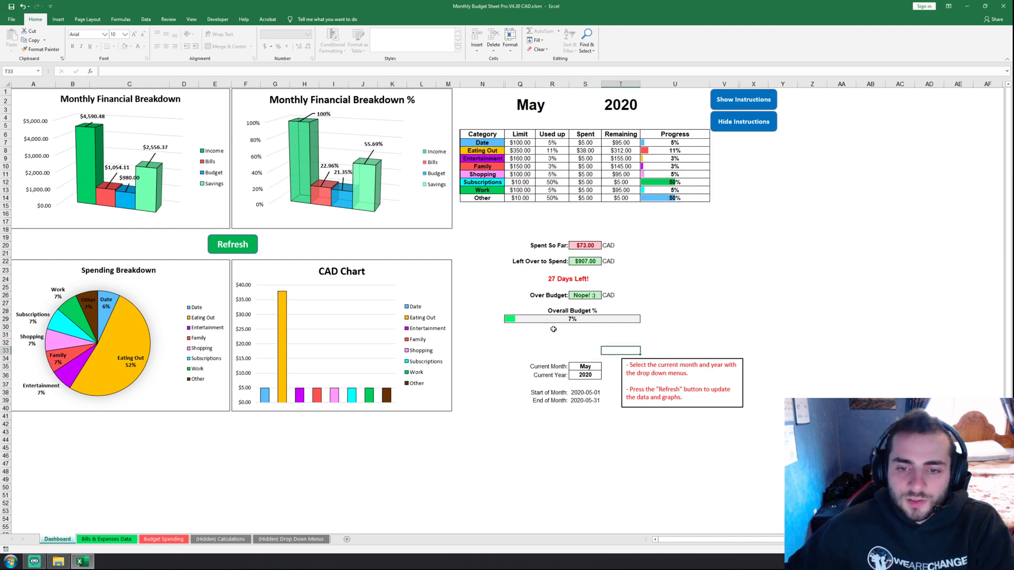
Examine the days-left, Spent So Far, Left Over to Spend, Over Budget and Overall Budget % cells on the dashboard
{"action": "left_click", "coordinate": [576, 280]}
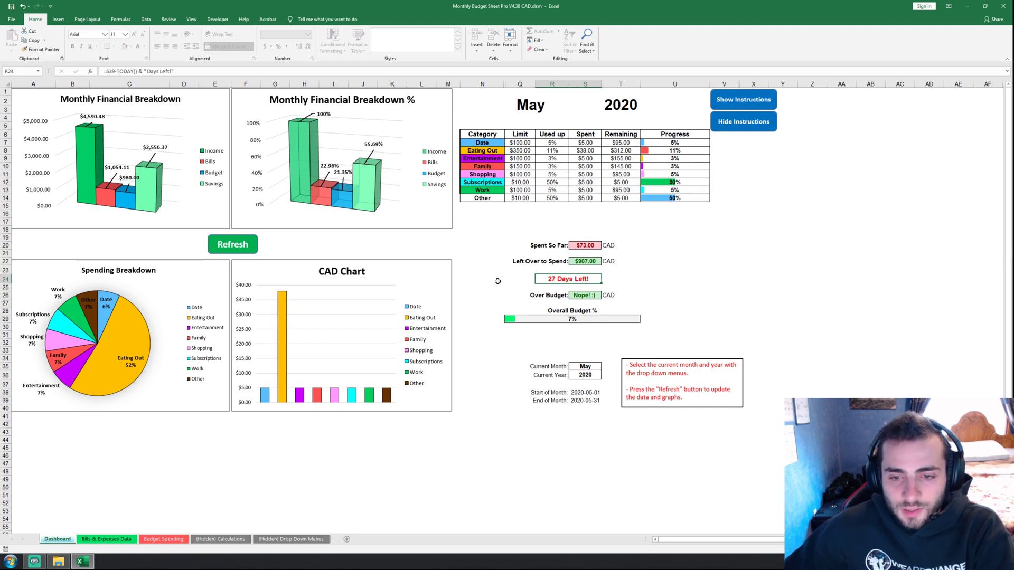
{"action": "left_click", "coordinate": [566, 246]}
{"action": "left_click", "coordinate": [595, 245]}
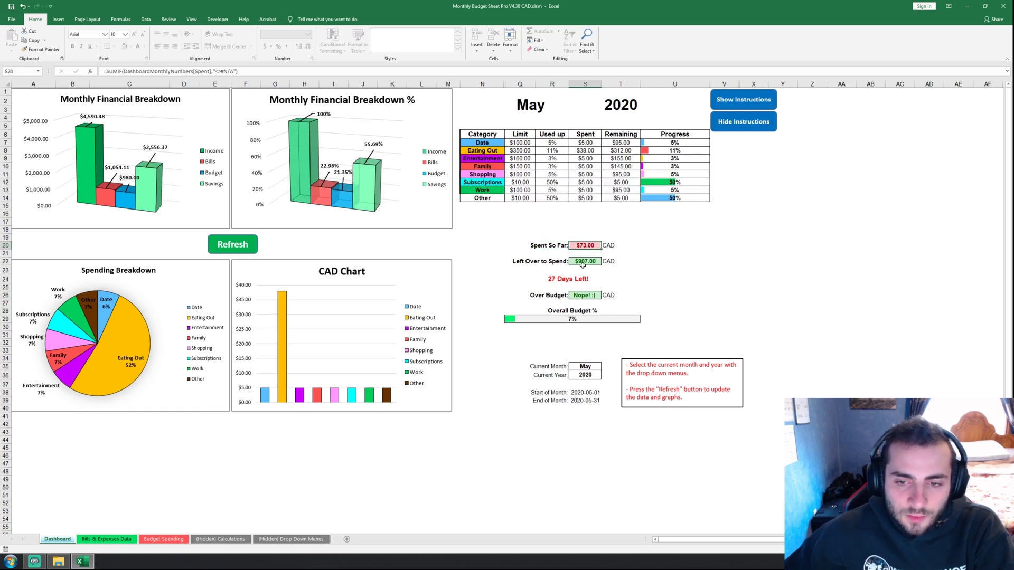
{"action": "left_click", "coordinate": [602, 269]}
{"action": "left_click", "coordinate": [594, 262]}
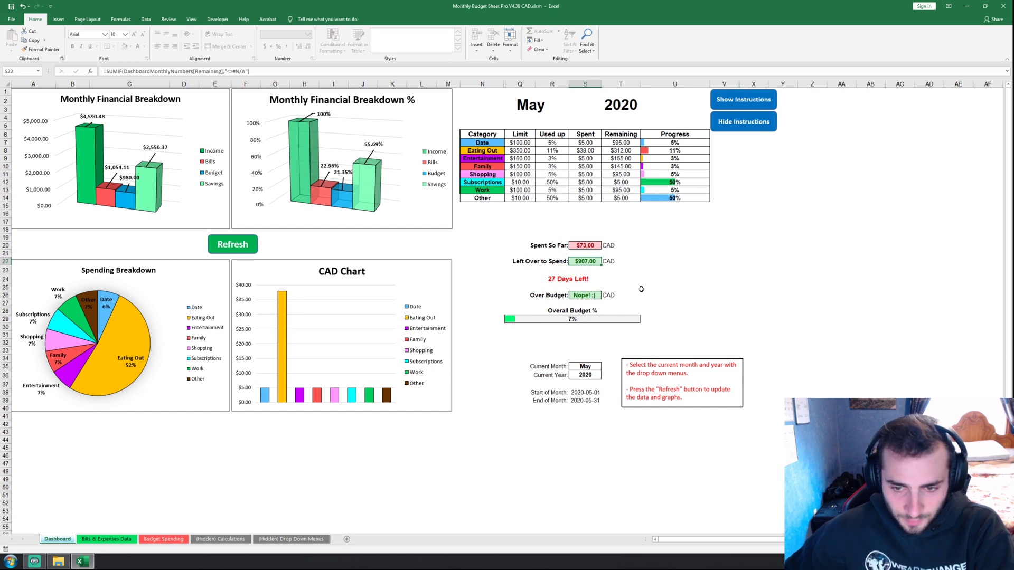
{"action": "left_click", "coordinate": [551, 297]}
{"action": "left_click", "coordinate": [585, 295]}
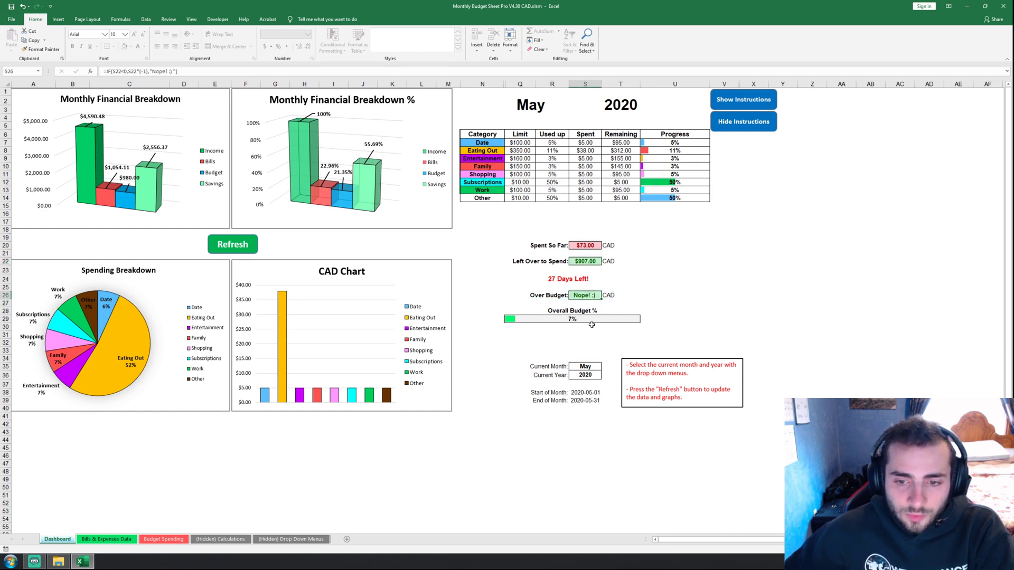
{"action": "left_click", "coordinate": [616, 296]}
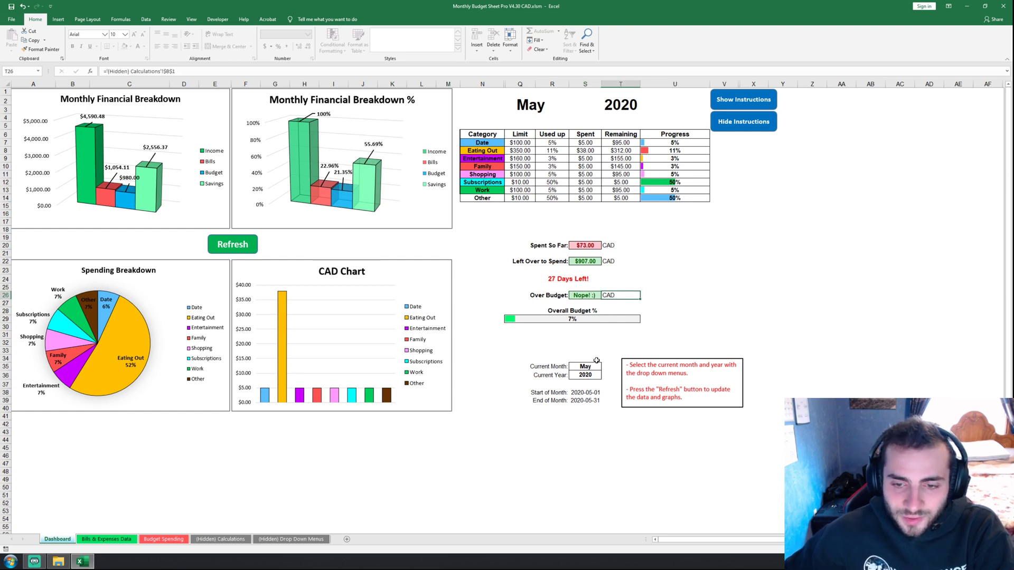
{"action": "left_click", "coordinate": [516, 324]}
{"action": "left_click", "coordinate": [529, 319]}
{"action": "left_click", "coordinate": [672, 269]}
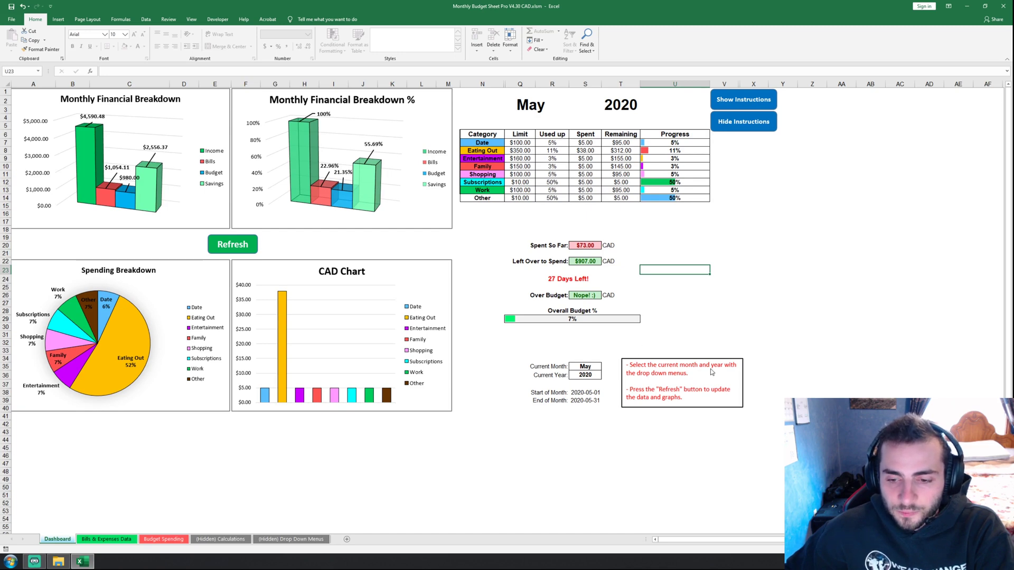
Refresh the dashboard for the selected month and year
{"action": "left_click", "coordinate": [232, 245]}
{"action": "left_click", "coordinate": [232, 248]}
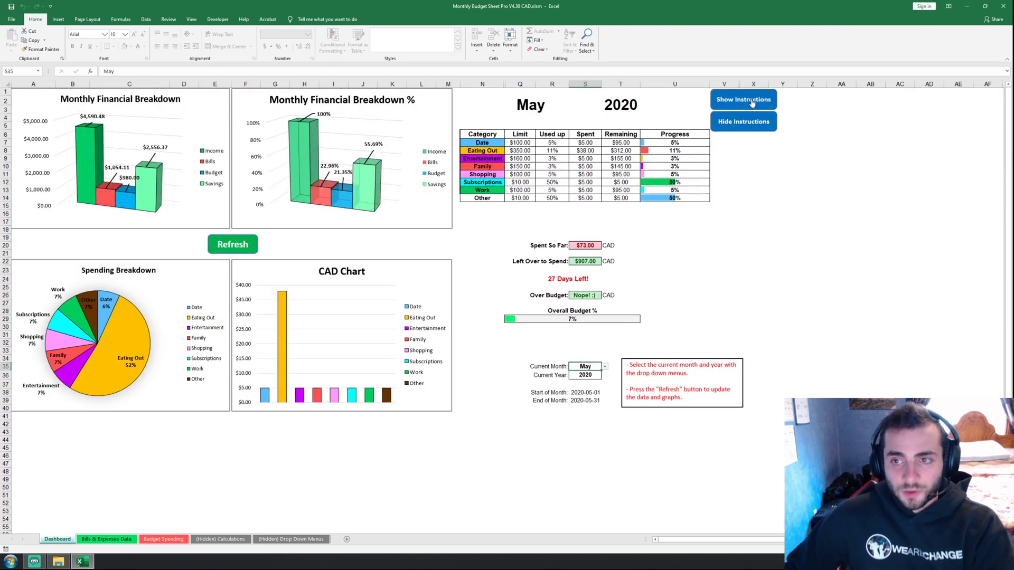
Hide the dashboard's instruction notes and show them again
{"action": "left_click", "coordinate": [748, 101]}
{"action": "left_click", "coordinate": [743, 123]}
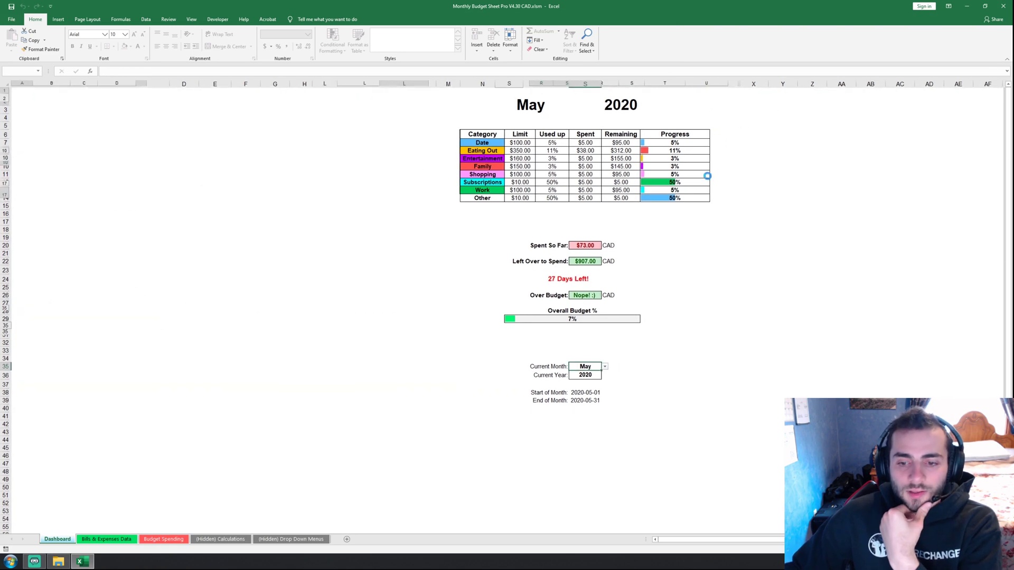
{"action": "left_click", "coordinate": [743, 108]}
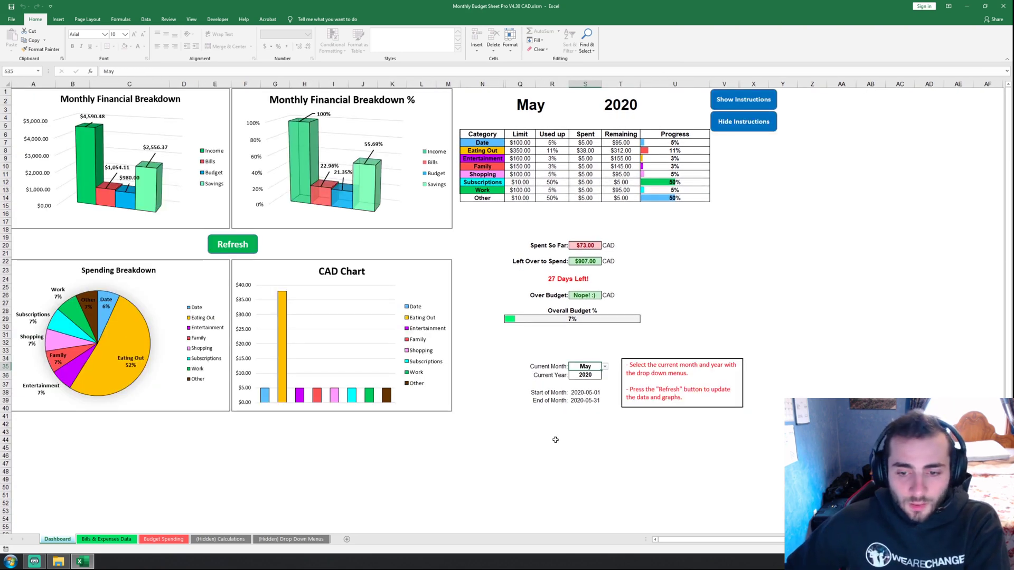
Open the Bills & Expenses Data sheet and examine the frequency choices for the Mortgage bill under Housing
{"action": "left_click", "coordinate": [108, 539]}
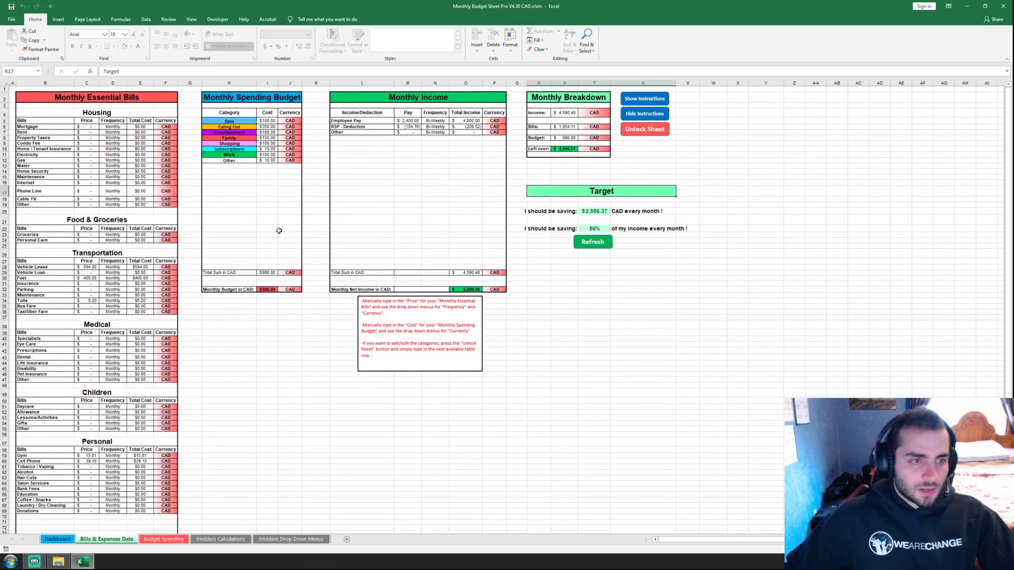
{"action": "left_click", "coordinate": [110, 113]}
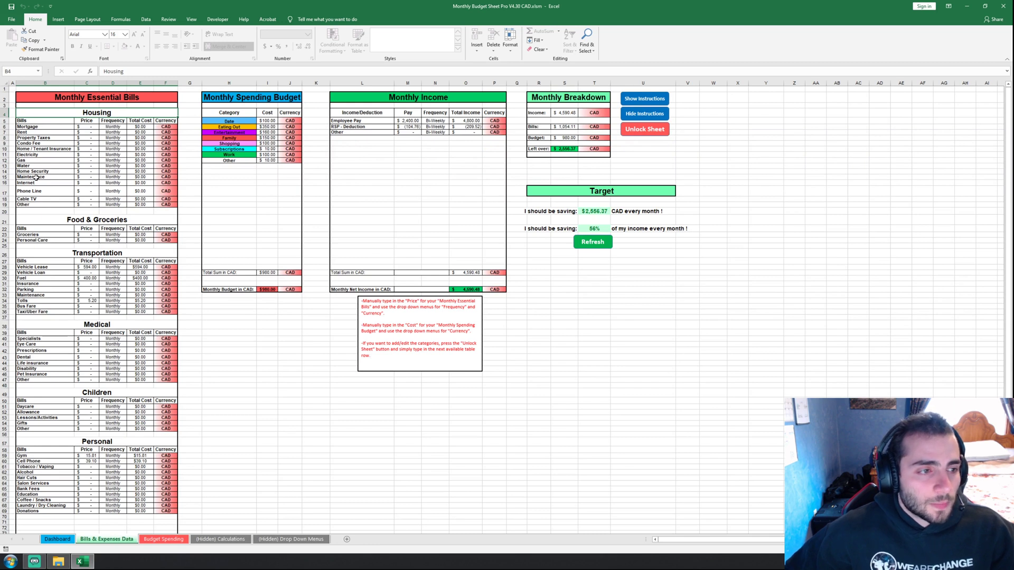
{"action": "left_click", "coordinate": [42, 128]}
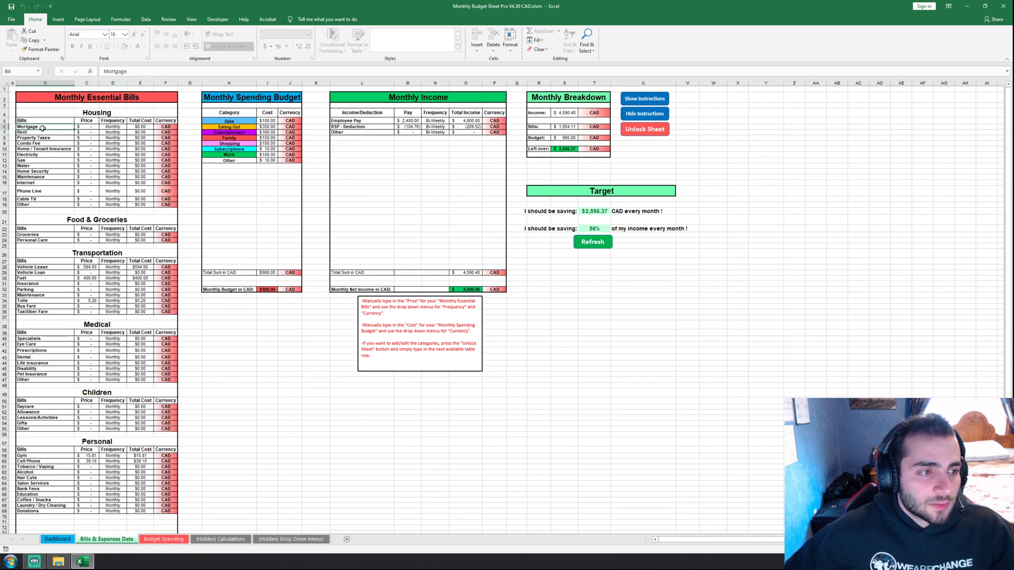
{"action": "left_click", "coordinate": [125, 132]}
{"action": "left_click", "coordinate": [119, 127]}
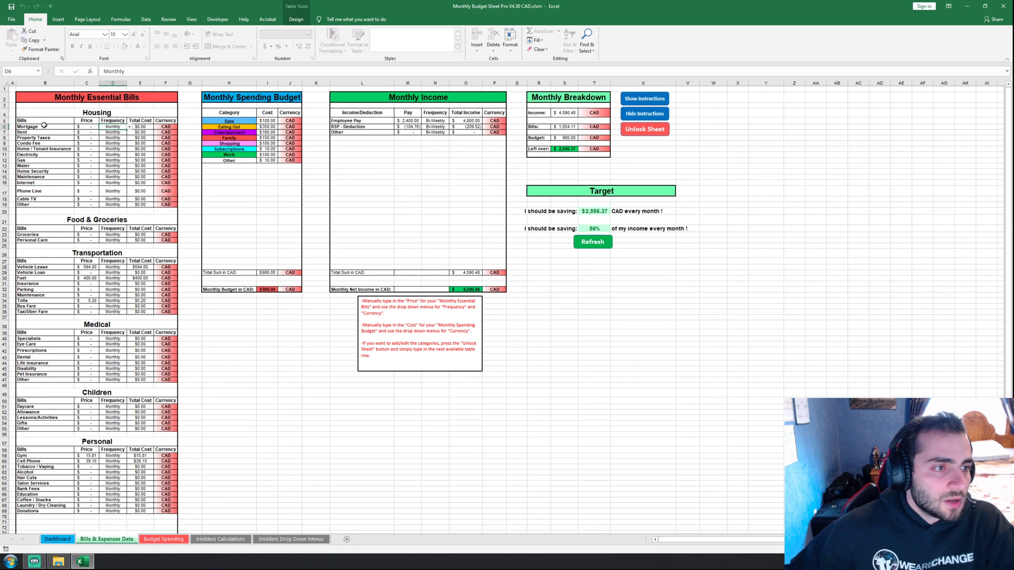
{"action": "left_click", "coordinate": [129, 127]}
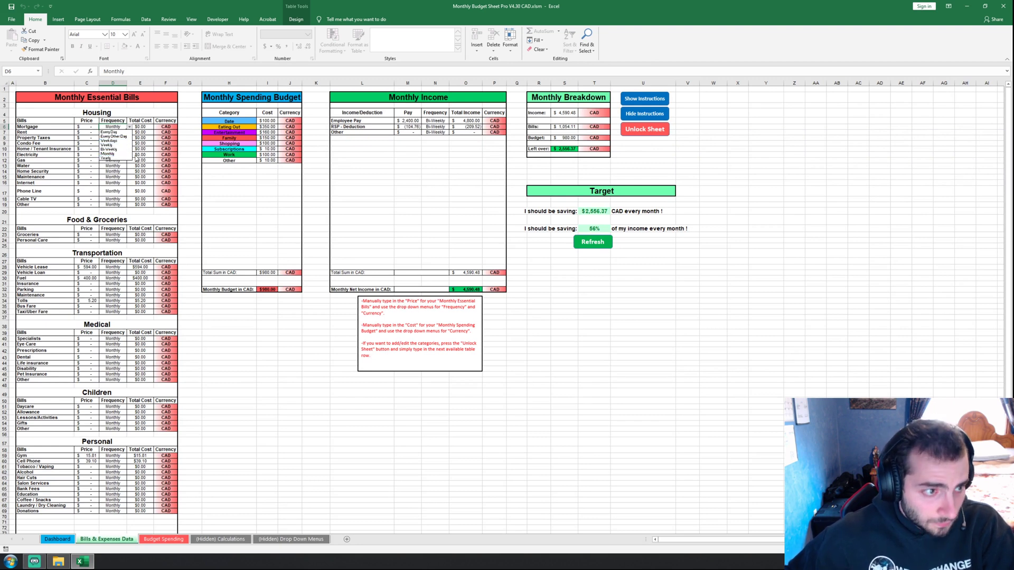
{"action": "left_click", "coordinate": [114, 173]}
Set the Rent bill's frequency to Monthly and its price to 600 in the Housing table
{"action": "left_click", "coordinate": [118, 133]}
{"action": "left_click", "coordinate": [130, 133]}
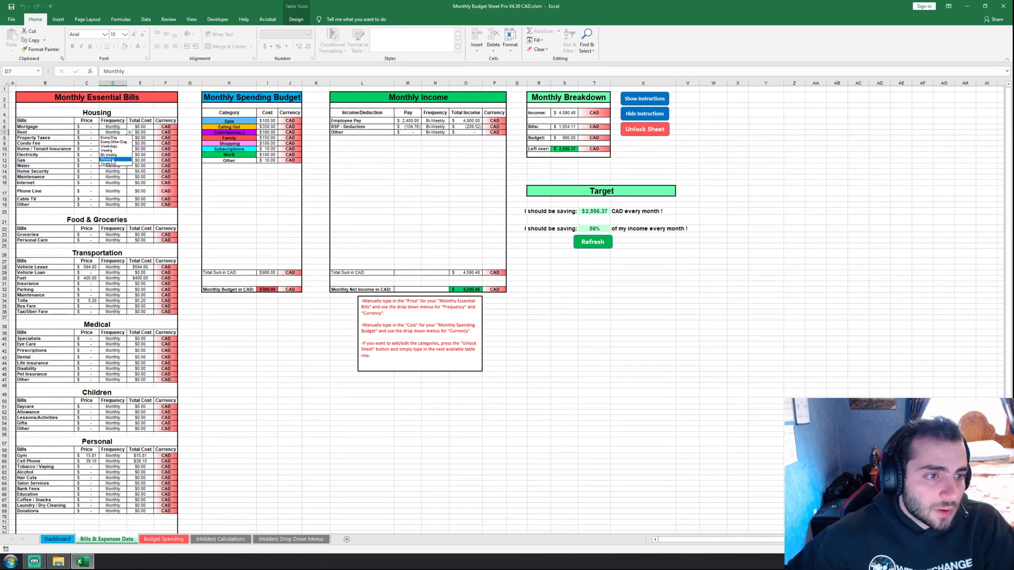
{"action": "left_click", "coordinate": [117, 159]}
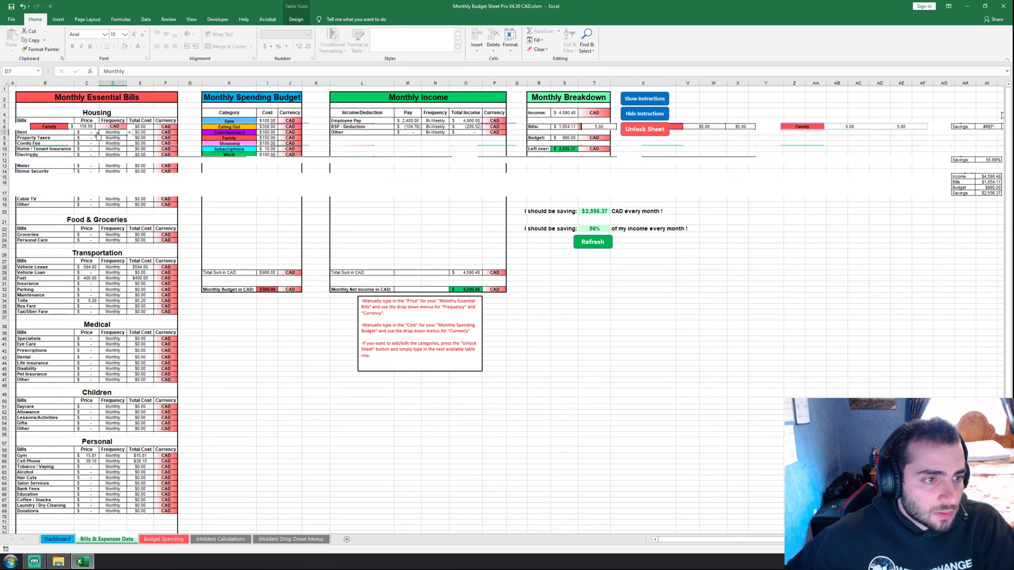
{"action": "left_click", "coordinate": [193, 199]}
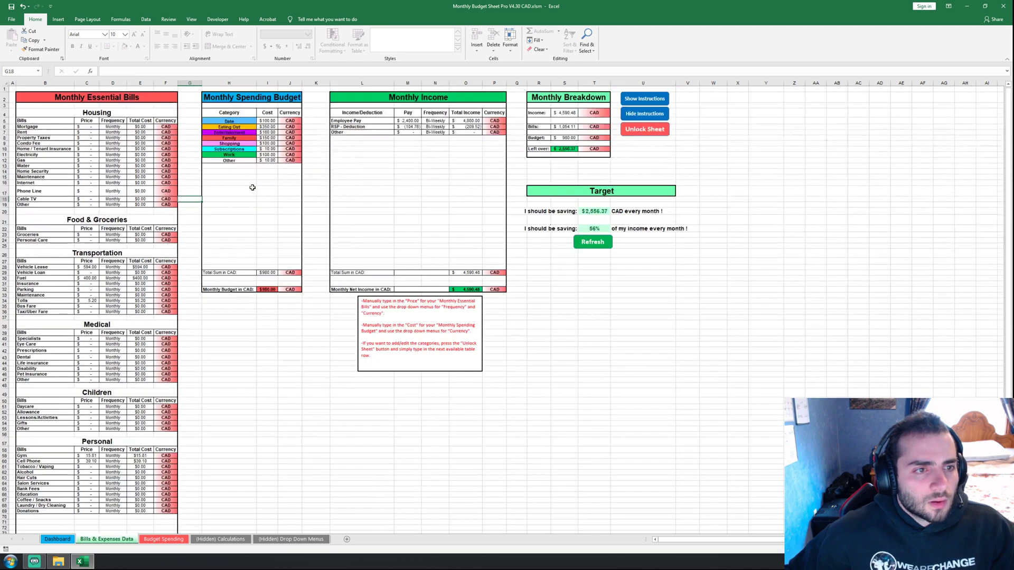
{"action": "left_click", "coordinate": [88, 133]}
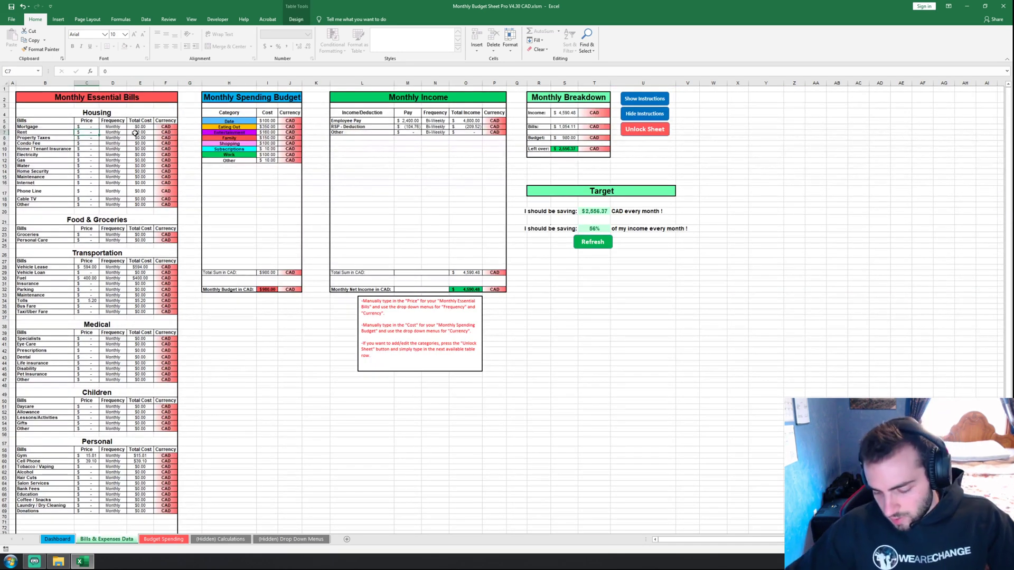
{"action": "type", "text": "600"}
{"action": "key", "text": "Return"}
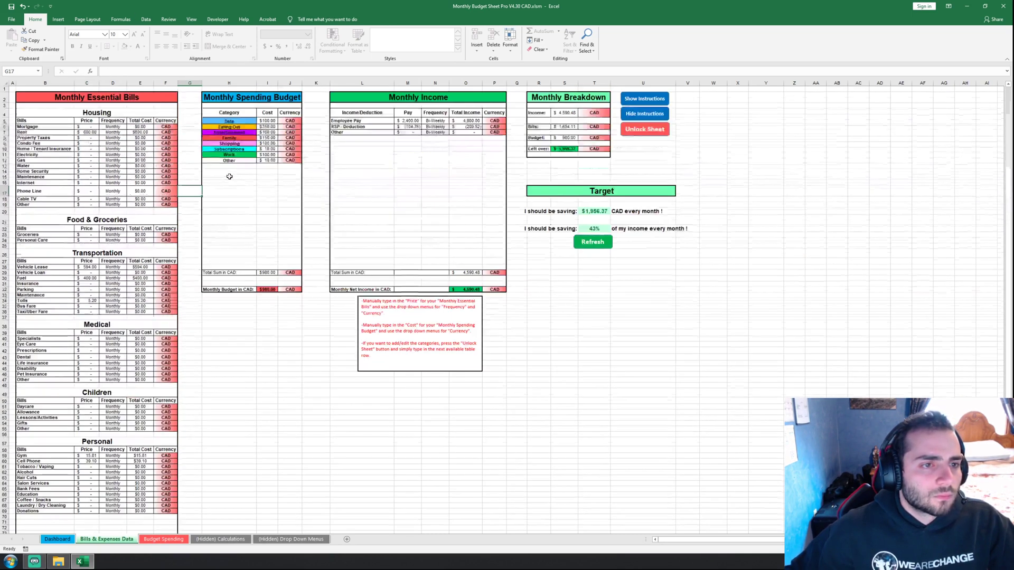
Check the Rent bill's frequency and total cost, and the Monthly Bills total below the bill tables
{"action": "left_click", "coordinate": [118, 133]}
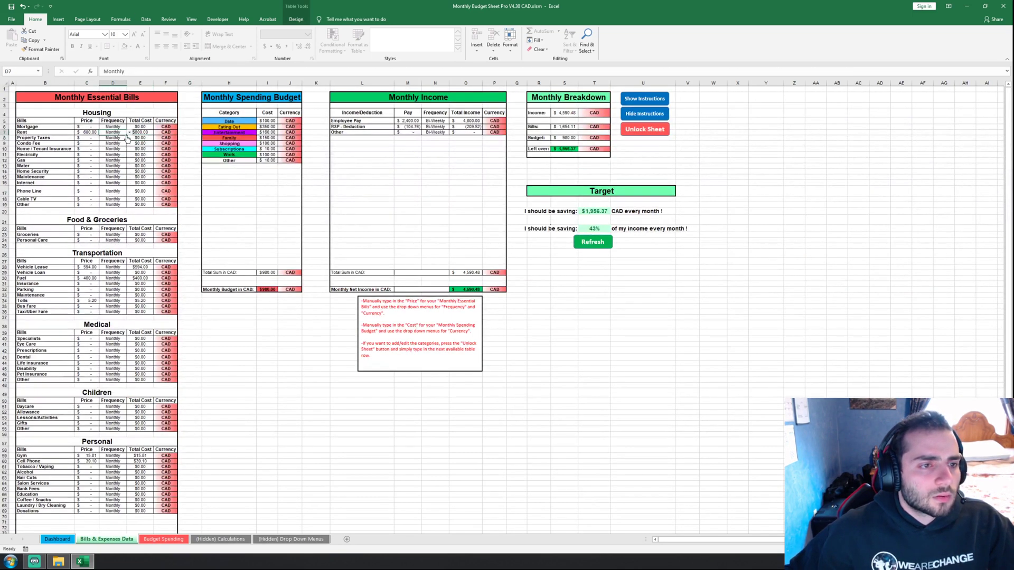
{"action": "left_click", "coordinate": [143, 133]}
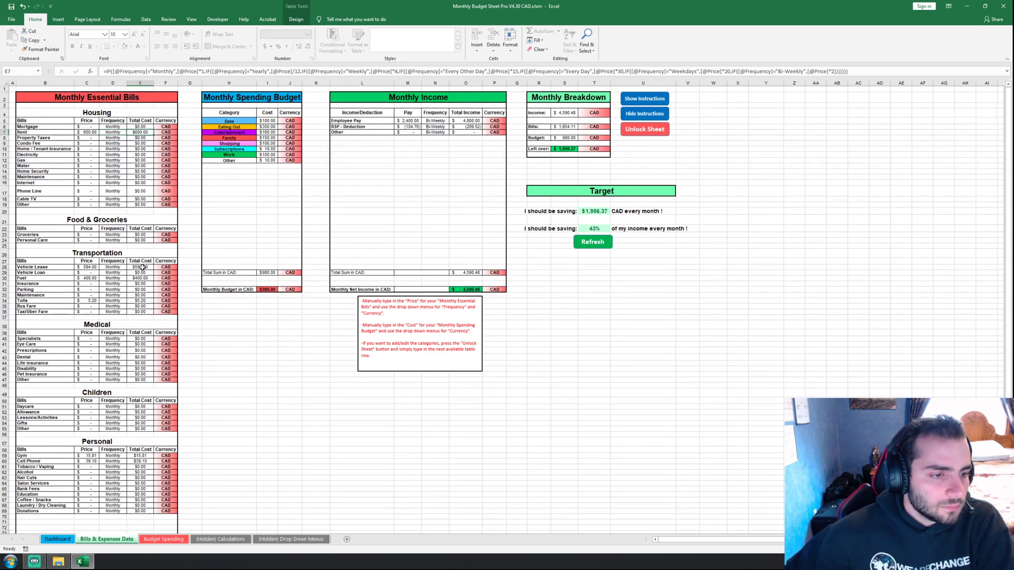
{"action": "scroll", "coordinate": [201, 306], "scroll_direction": "down", "scroll_amount": 1}
{"action": "scroll", "coordinate": [153, 498], "scroll_direction": "down", "scroll_amount": 2}
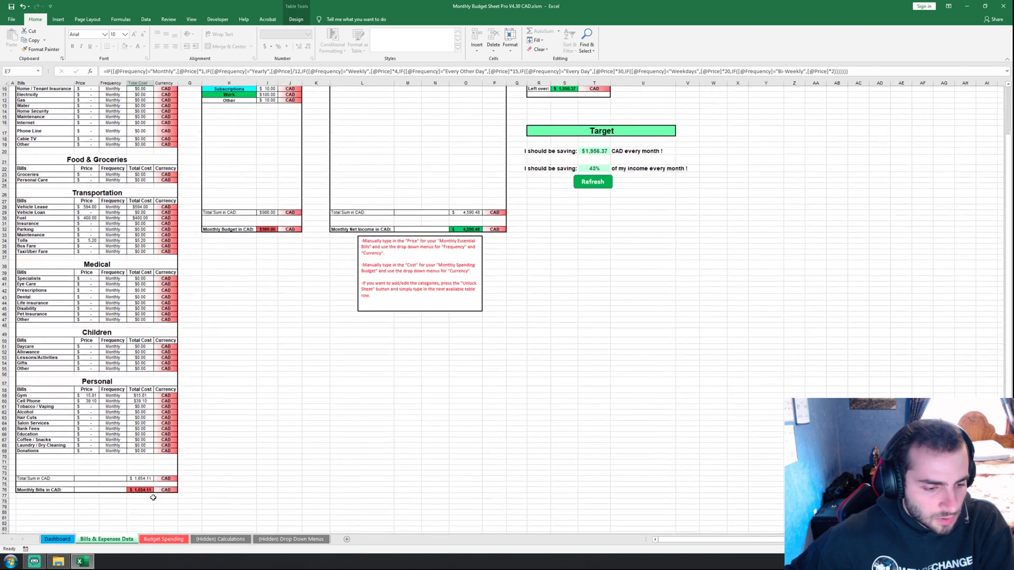
{"action": "left_click", "coordinate": [141, 489]}
{"action": "scroll", "coordinate": [149, 494], "scroll_direction": "up", "scroll_amount": 3}
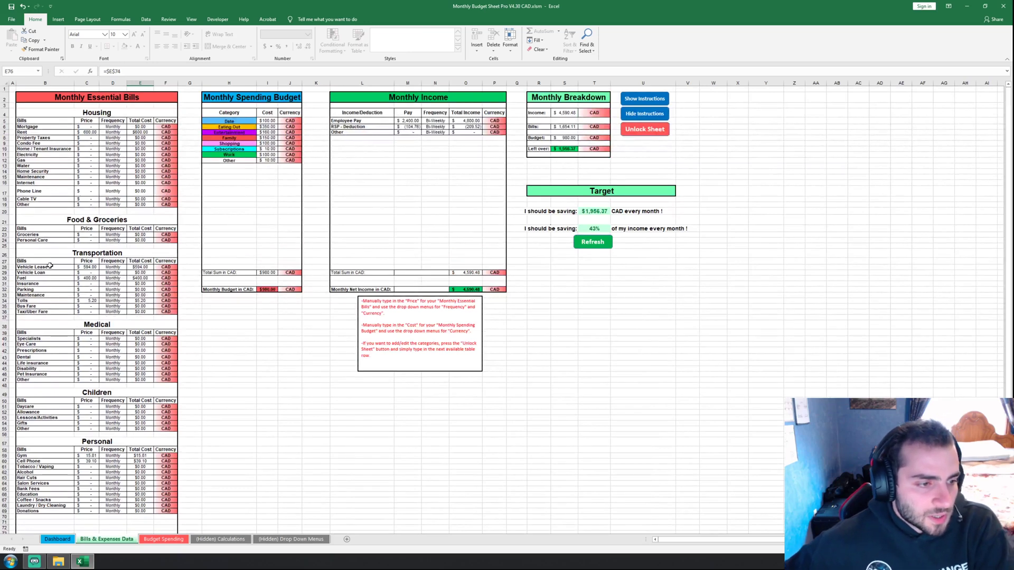
Review the price and frequency of Vehicle Lease and Fuel under Transportation, including the frequency choices for Fuel
{"action": "left_click", "coordinate": [87, 267]}
{"action": "left_click", "coordinate": [117, 267]}
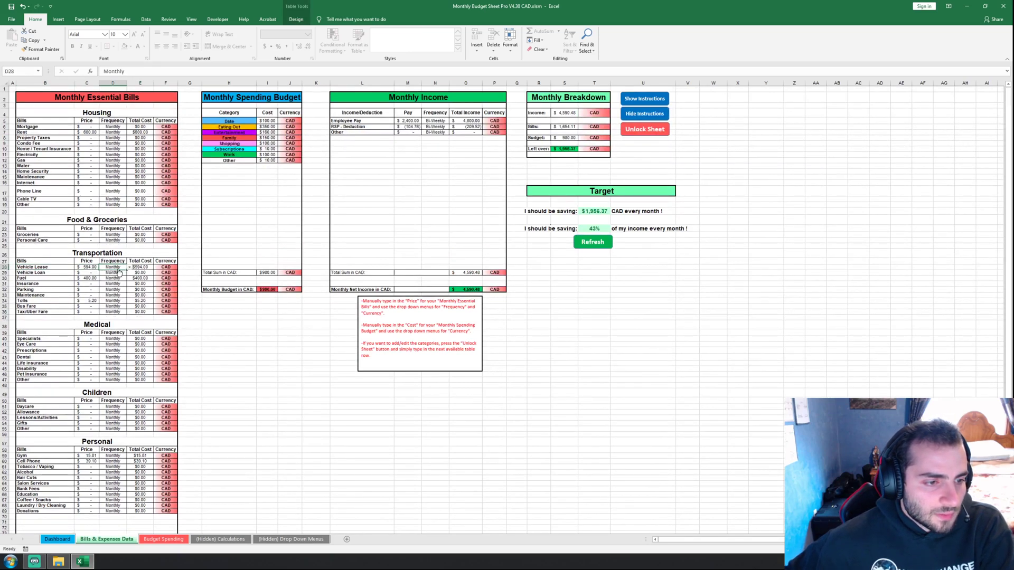
{"action": "left_click", "coordinate": [87, 278]}
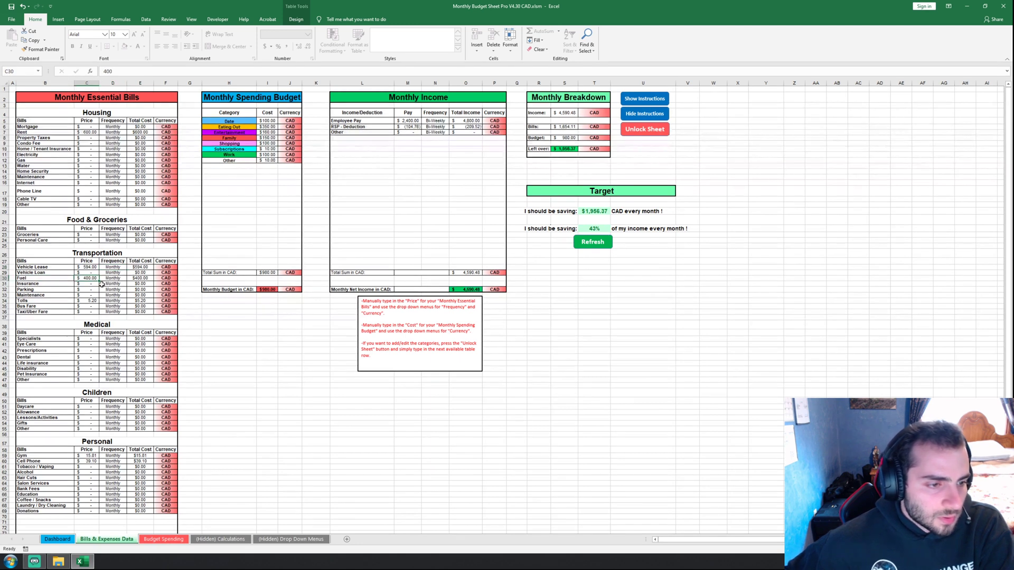
{"action": "left_click", "coordinate": [115, 279]}
{"action": "left_click", "coordinate": [129, 278]}
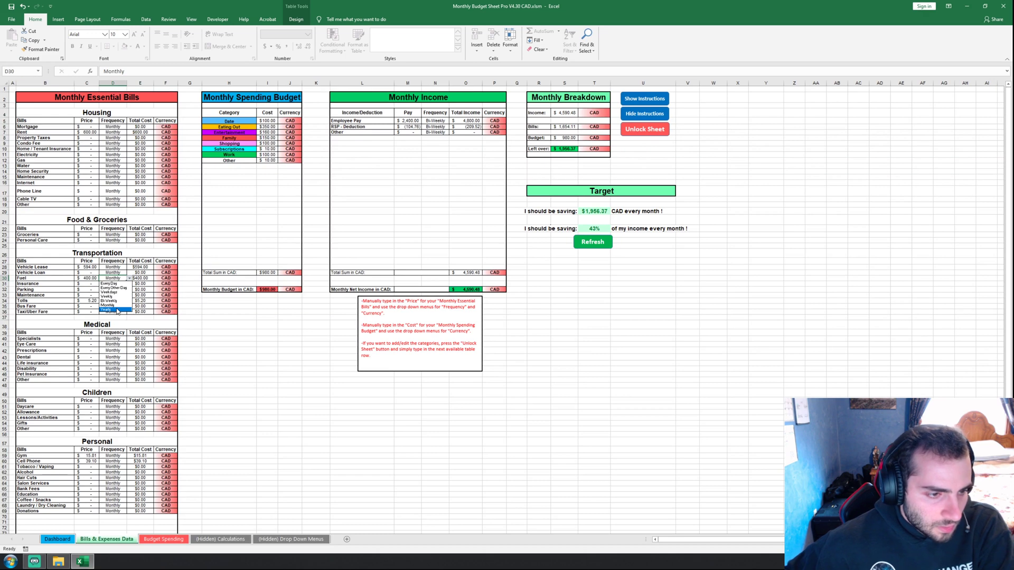
{"action": "left_click", "coordinate": [159, 293]}
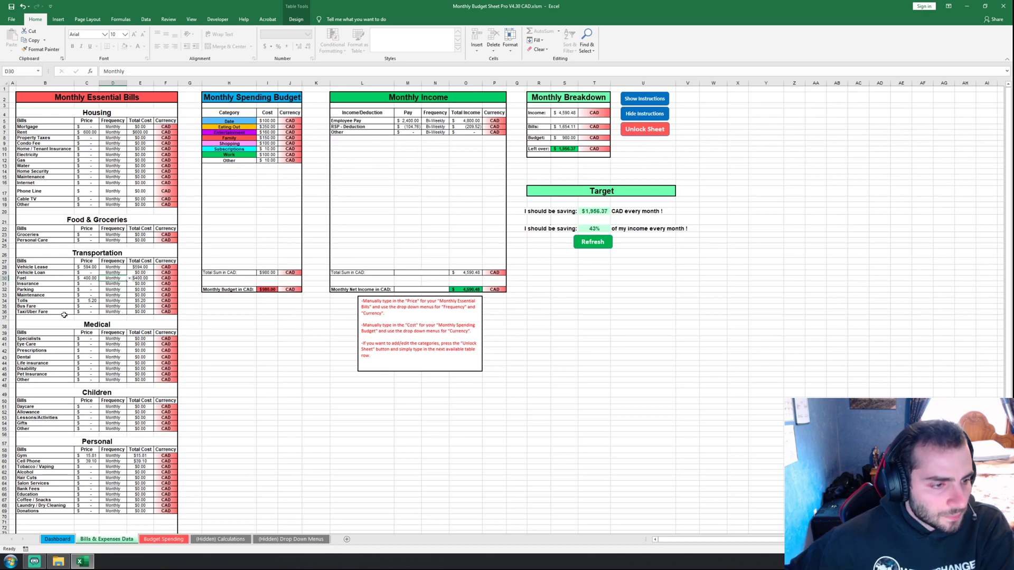
Review the Tolls price under Transportation and the bills listed under Medical, Children and Personal
{"action": "left_click", "coordinate": [88, 300]}
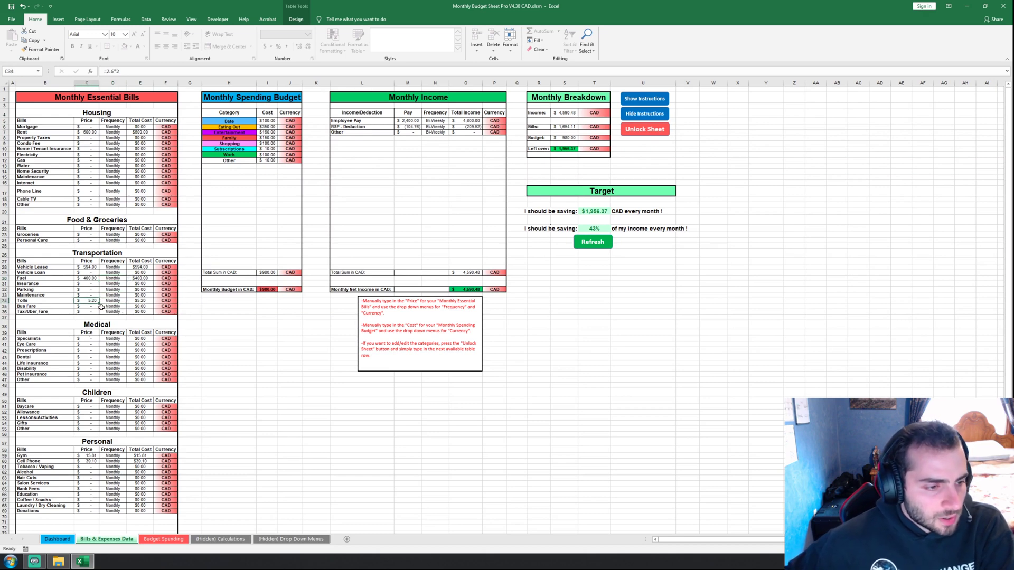
{"action": "scroll", "coordinate": [105, 305], "scroll_direction": "down", "scroll_amount": 2}
{"action": "left_click_drag", "start_coordinate": [46, 296], "coordinate": [42, 423]}
{"action": "left_click", "coordinate": [88, 385]}
{"action": "scroll", "coordinate": [157, 421], "scroll_direction": "down", "scroll_amount": 1}
{"action": "left_click", "coordinate": [122, 417]}
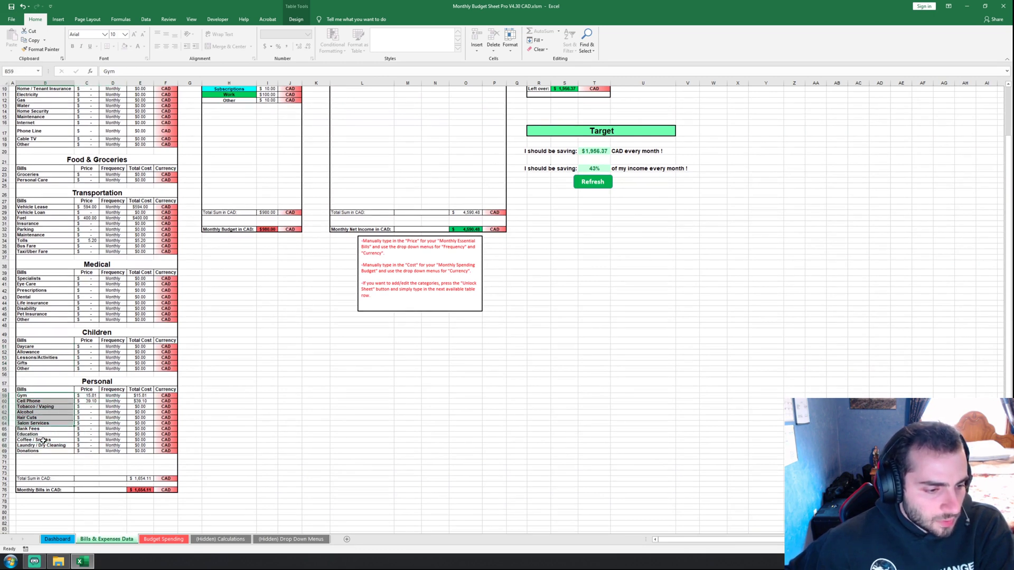
{"action": "left_click", "coordinate": [44, 440]}
{"action": "scroll", "coordinate": [101, 373], "scroll_direction": "up", "scroll_amount": 3}
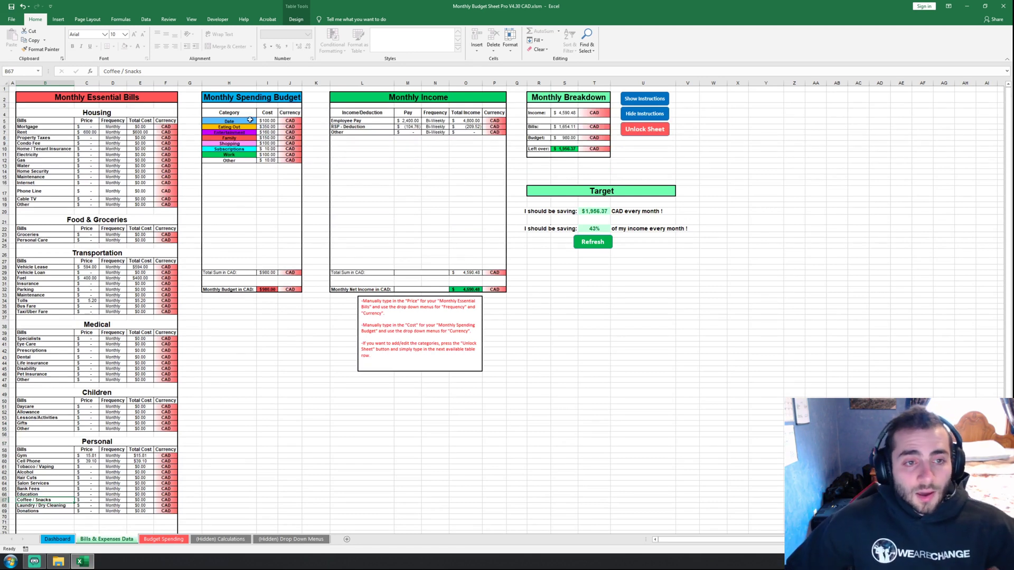
Review the Monthly Spending Budget categories one by one, from Date through Other
{"action": "left_click_drag", "start_coordinate": [225, 96], "coordinate": [266, 161]}
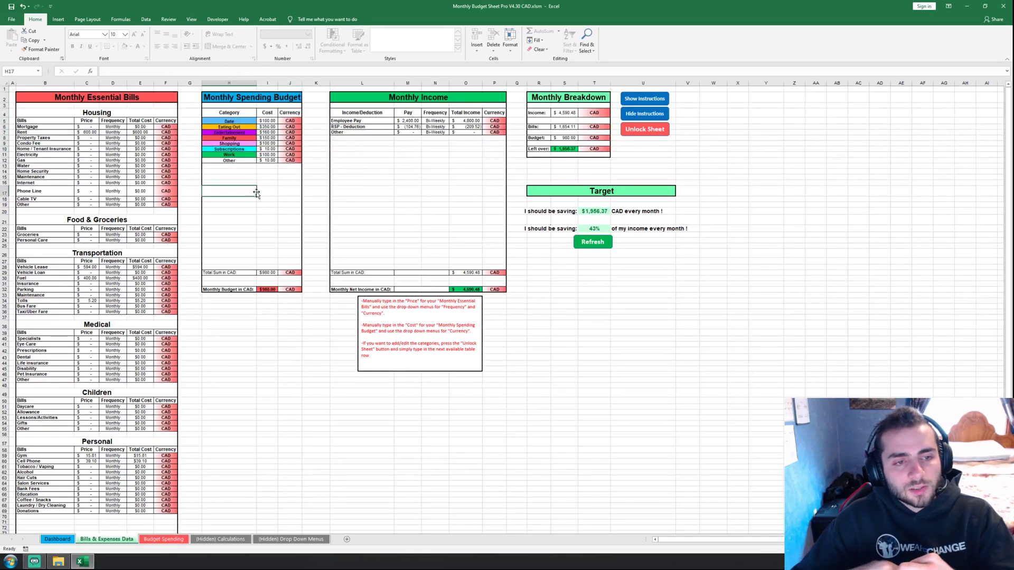
{"action": "left_click", "coordinate": [248, 122]}
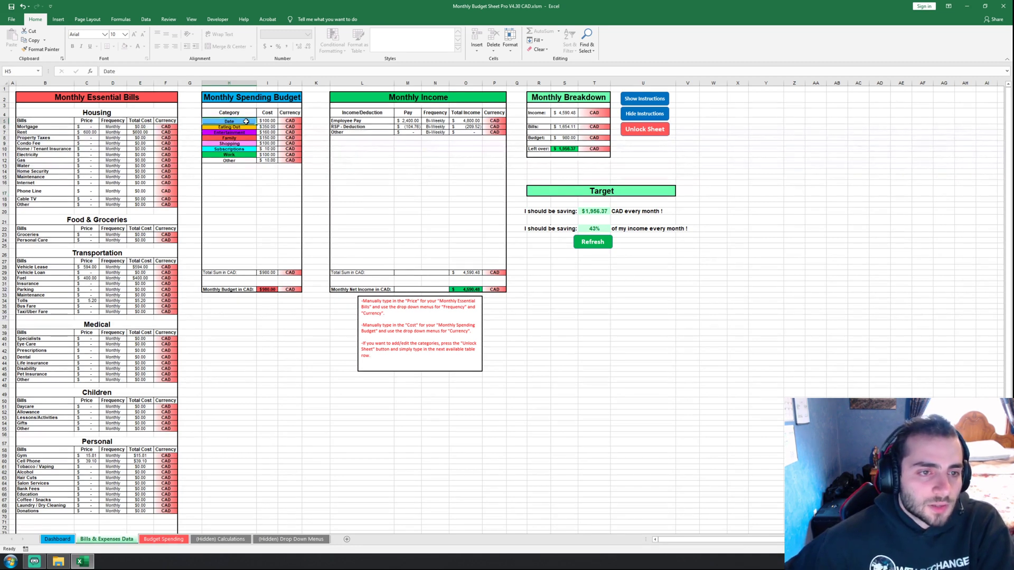
{"action": "left_click", "coordinate": [245, 127]}
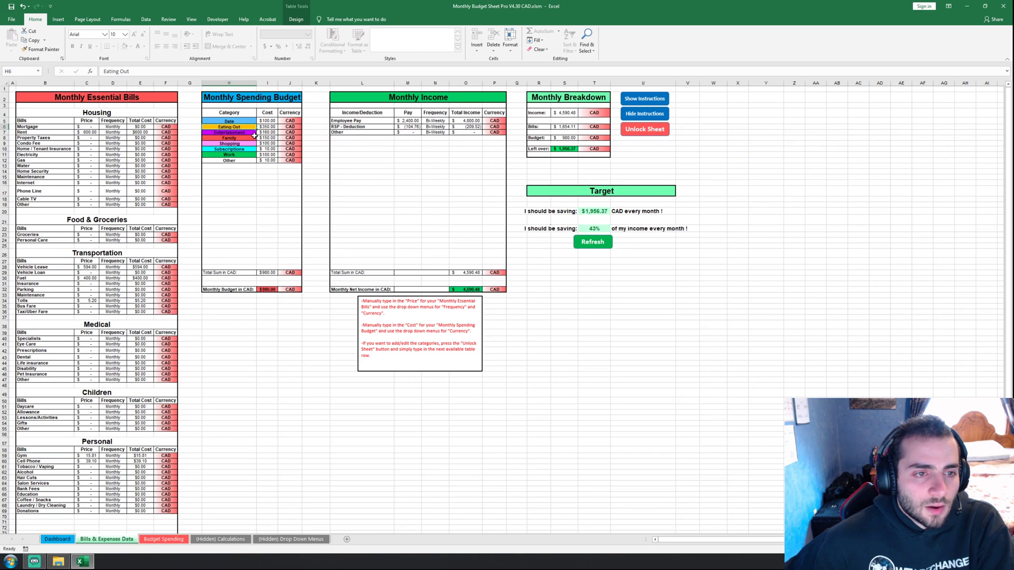
{"action": "left_click", "coordinate": [249, 132]}
{"action": "left_click", "coordinate": [246, 139]}
{"action": "left_click", "coordinate": [246, 143]}
{"action": "left_click", "coordinate": [246, 149]}
{"action": "left_click", "coordinate": [246, 155]}
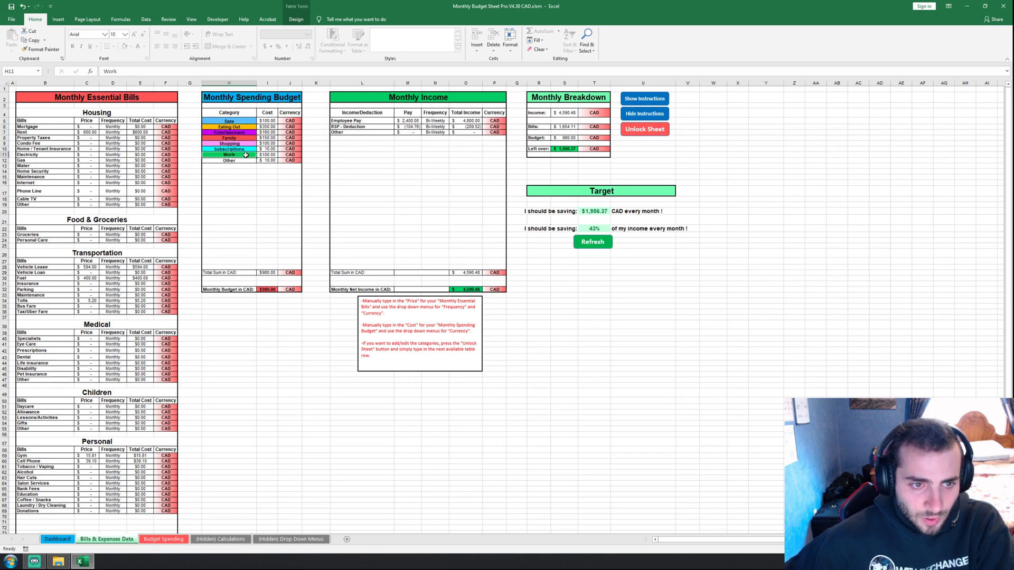
{"action": "left_click", "coordinate": [248, 161]}
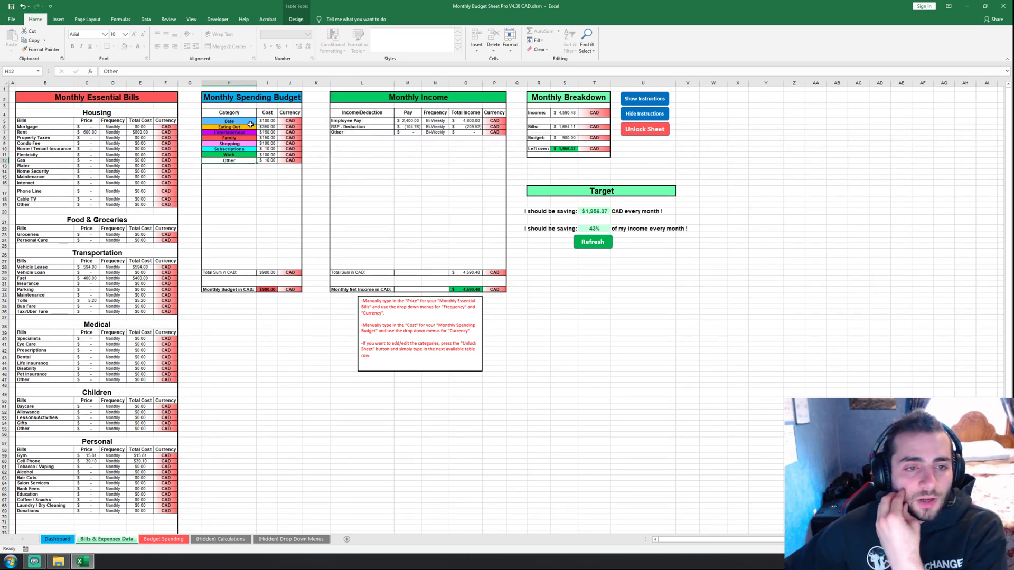
Inspect the cost entries for Date, Family and Shopping in the Monthly Spending Budget, keeping their values
{"action": "left_click", "coordinate": [271, 121]}
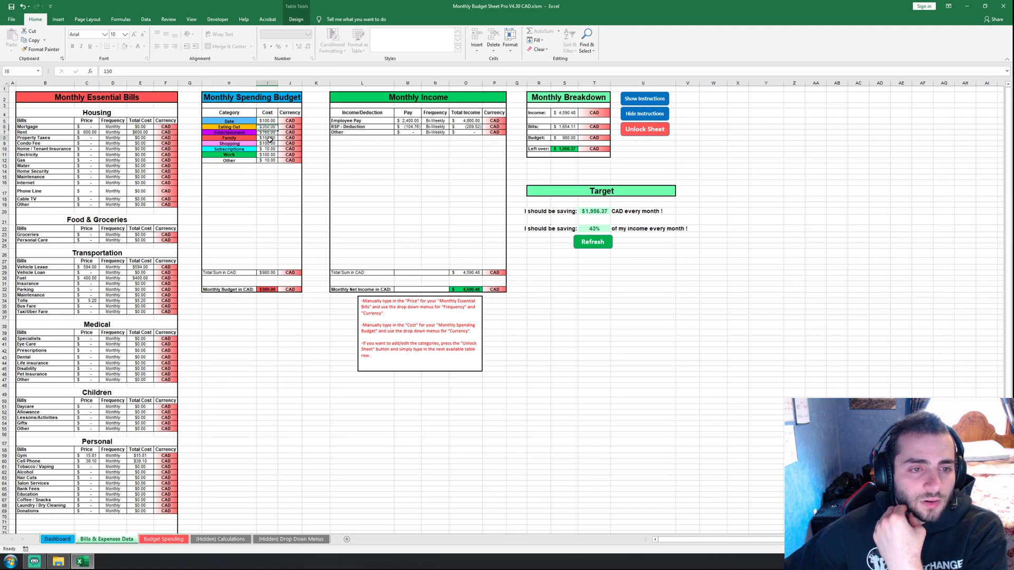
{"action": "double_click", "coordinate": [277, 121]}
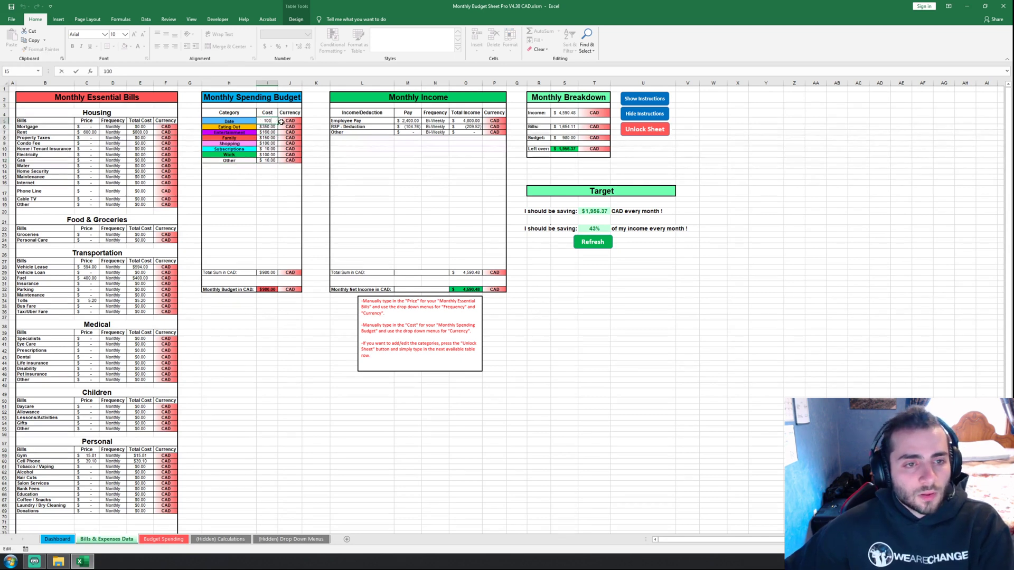
{"action": "key", "text": "Return"}
{"action": "double_click", "coordinate": [277, 138]}
{"action": "left_click", "coordinate": [269, 144]}
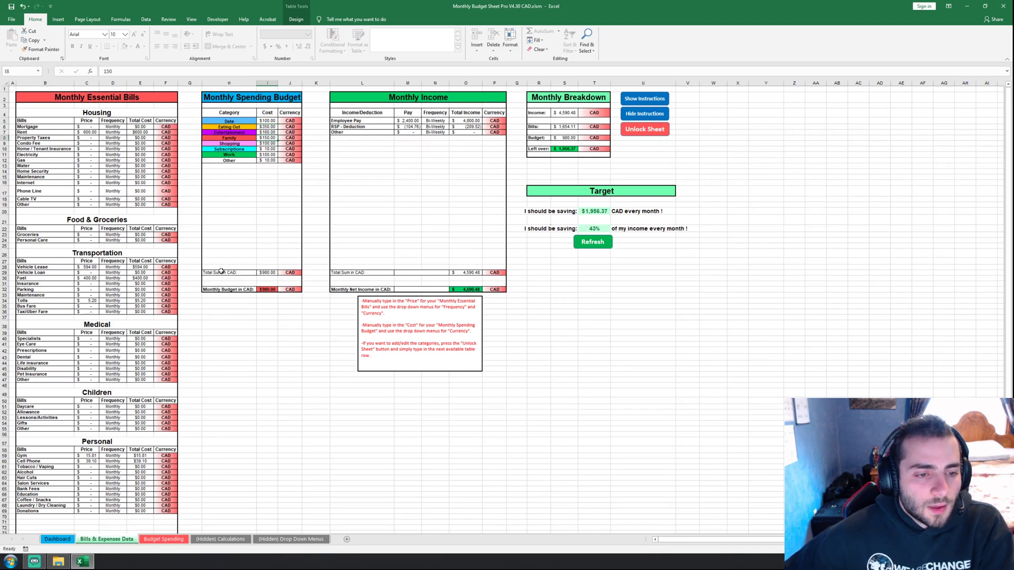
Check the spending budget's Total Sum in CAD and try to edit the Monthly Budget in CAD amount
{"action": "left_click", "coordinate": [272, 272]}
{"action": "left_click", "coordinate": [269, 289]}
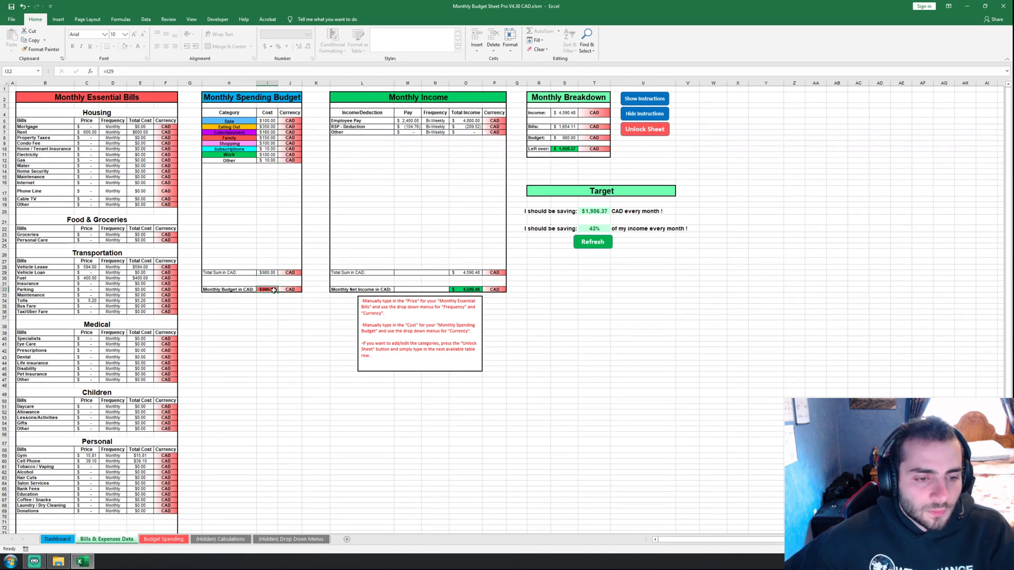
{"action": "double_click", "coordinate": [275, 289]}
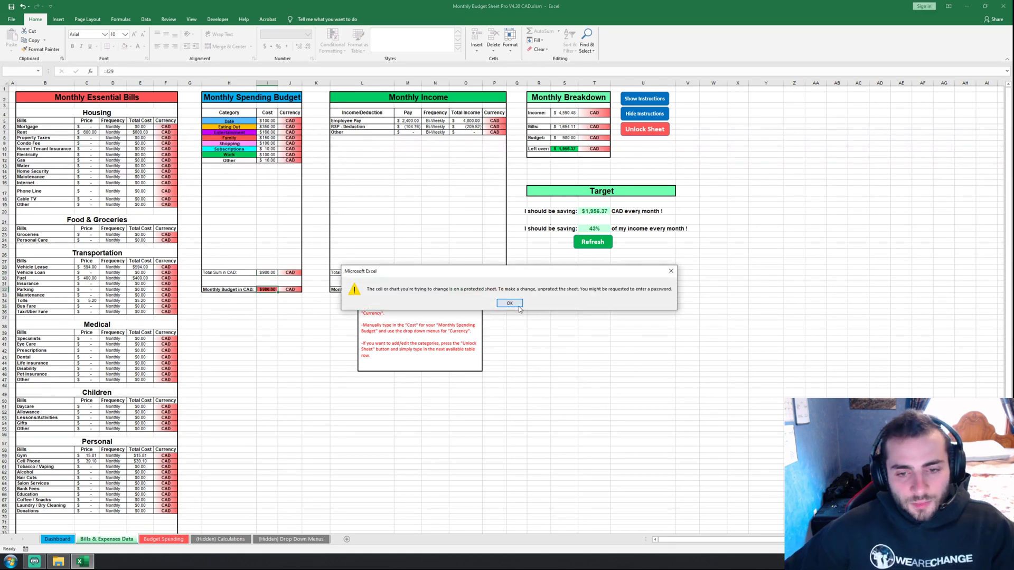
{"action": "left_click", "coordinate": [512, 303]}
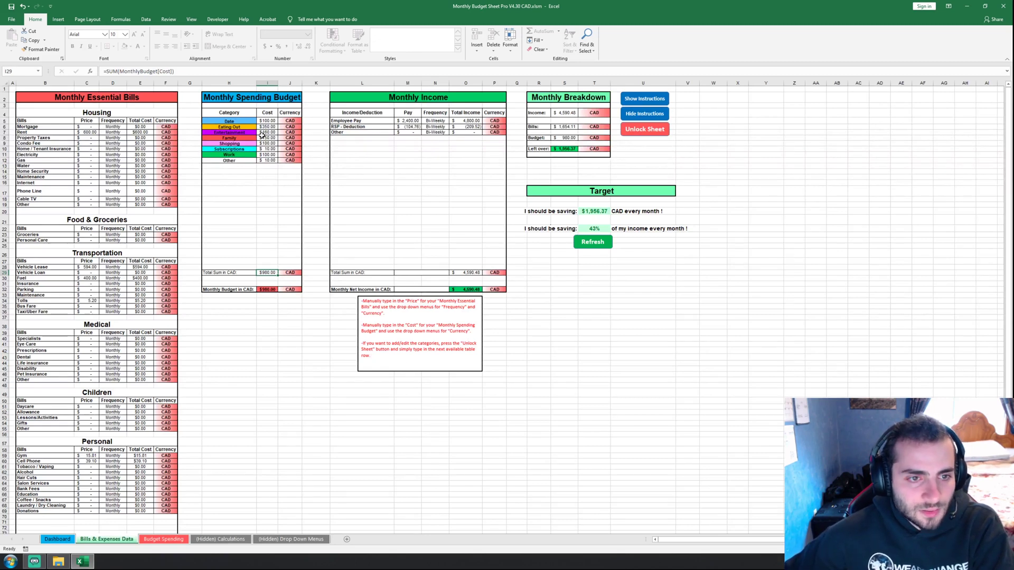
Look over the Monthly Spending Budget costs and unlock the Bills & Expenses Data sheet for editing
{"action": "left_click_drag", "start_coordinate": [269, 121], "coordinate": [268, 161]}
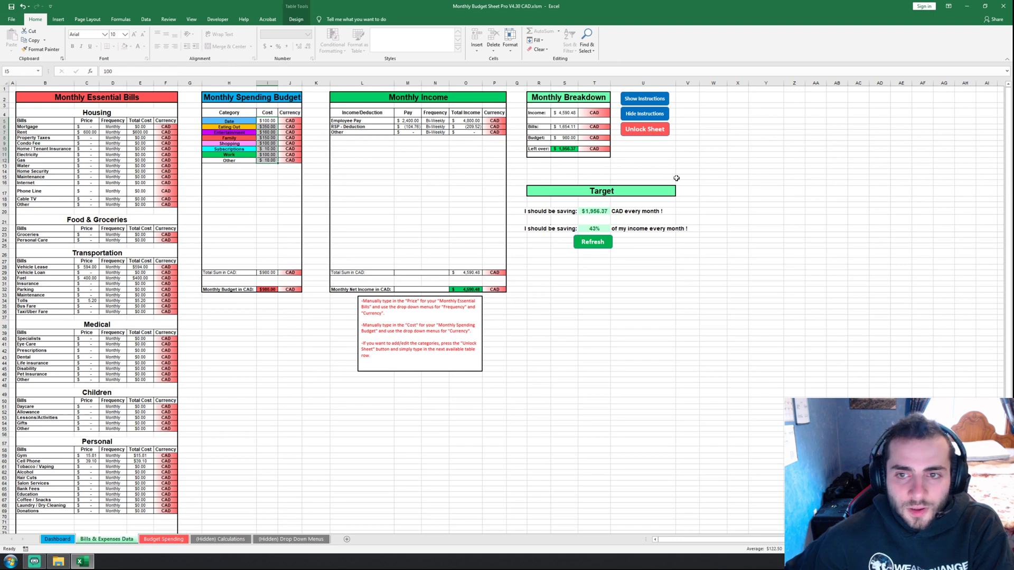
{"action": "left_click", "coordinate": [652, 155]}
{"action": "left_click", "coordinate": [645, 133]}
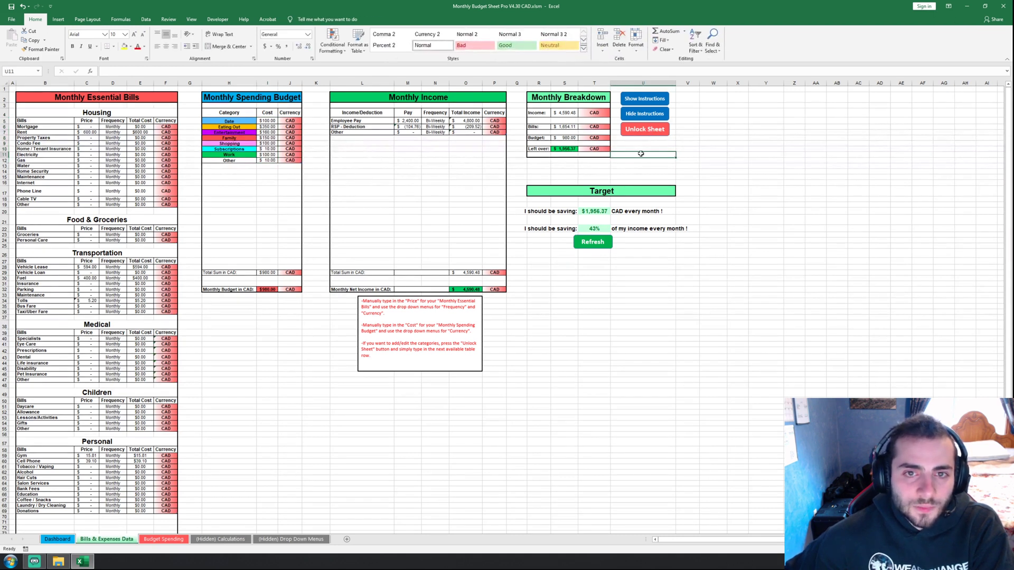
Re-enter the Shopping cost of 100 in the Monthly Spending Budget and refresh the sheet
{"action": "left_click", "coordinate": [263, 142]}
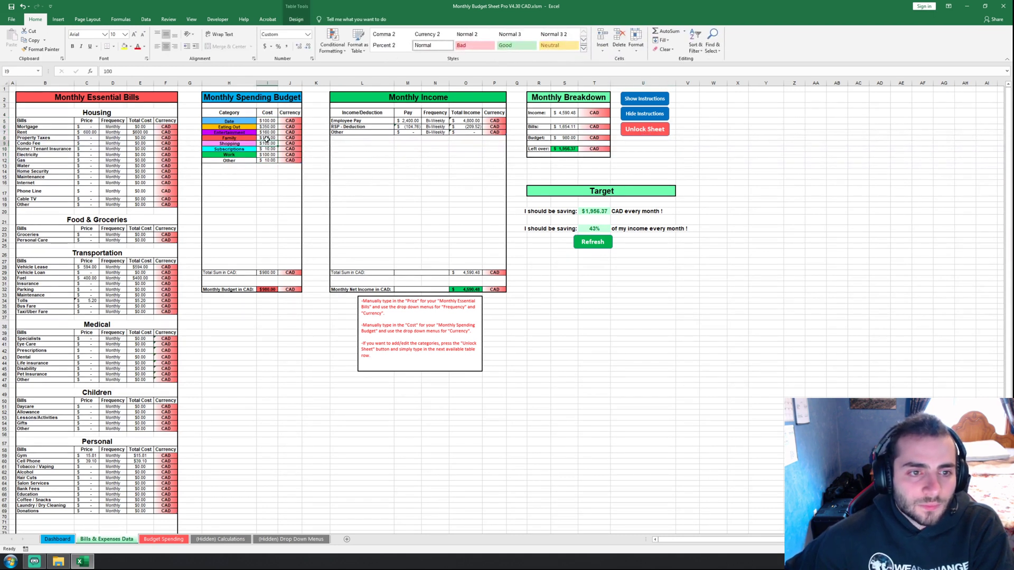
{"action": "double_click", "coordinate": [274, 144]}
{"action": "key", "text": "Return"}
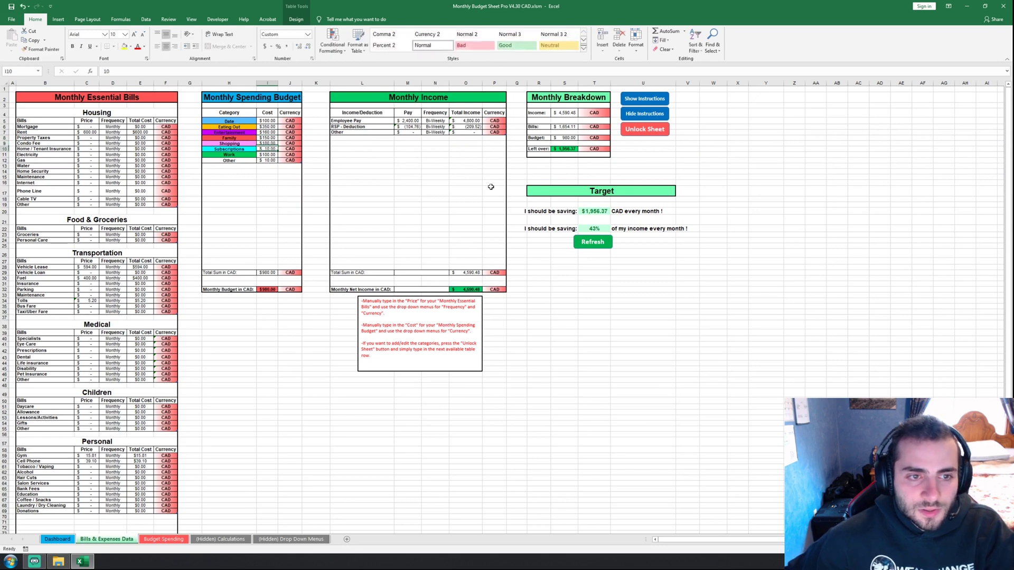
{"action": "left_click", "coordinate": [602, 246]}
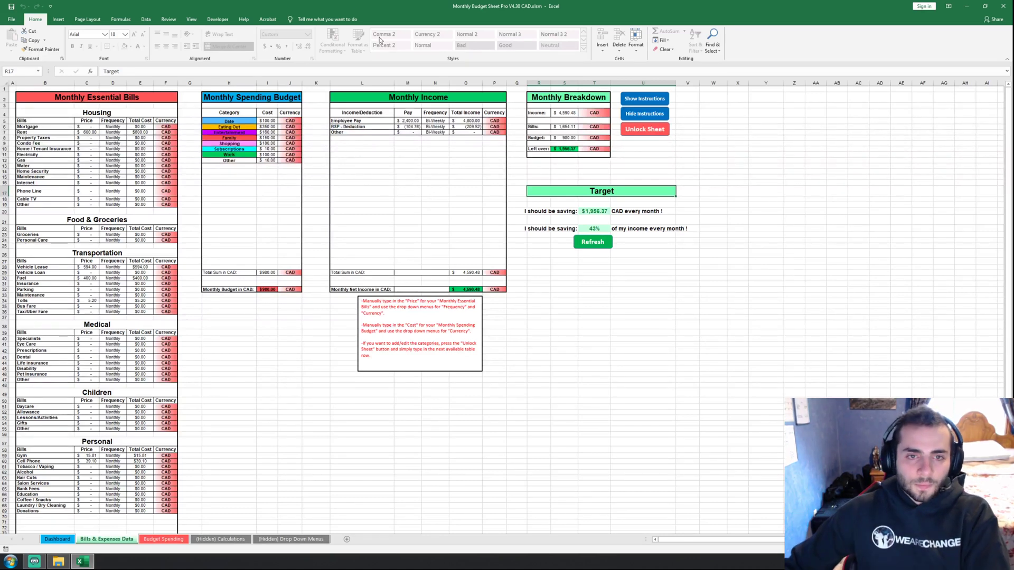
Review the Monthly Income table and examine the frequency choices for Employee Pay
{"action": "left_click_drag", "start_coordinate": [448, 99], "coordinate": [446, 180]}
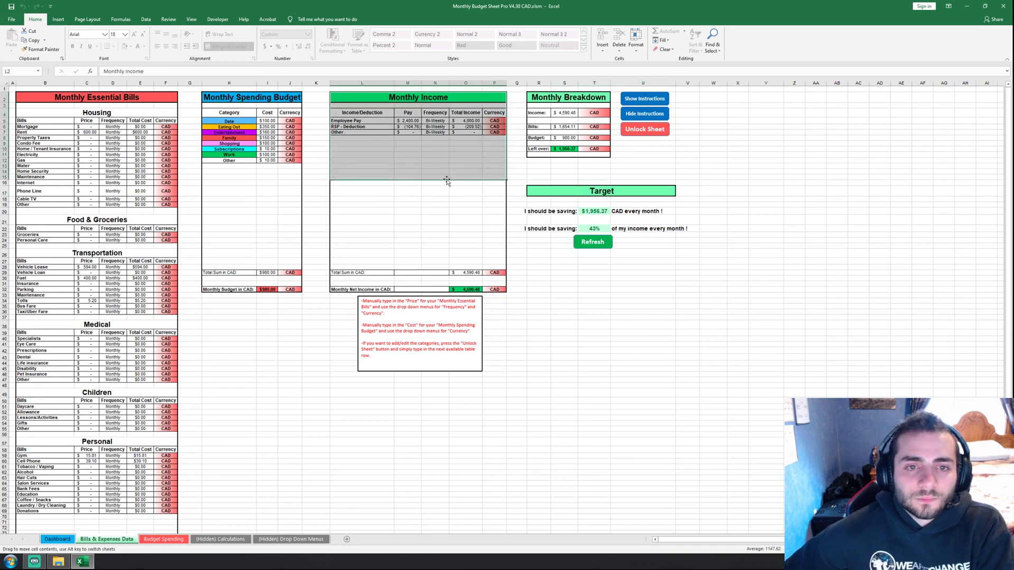
{"action": "left_click", "coordinate": [391, 139]}
{"action": "left_click", "coordinate": [362, 122]}
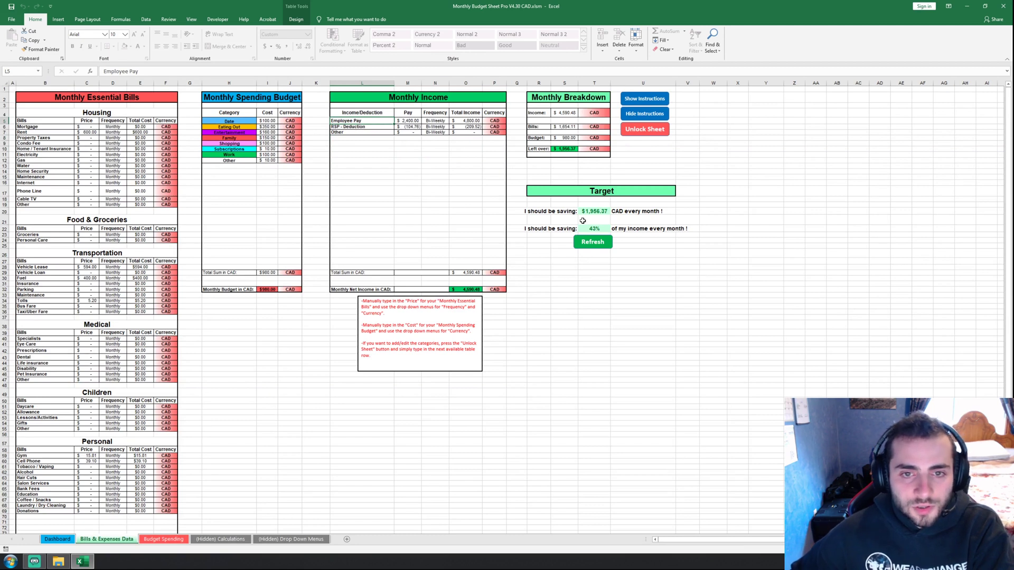
{"action": "left_click", "coordinate": [436, 121]}
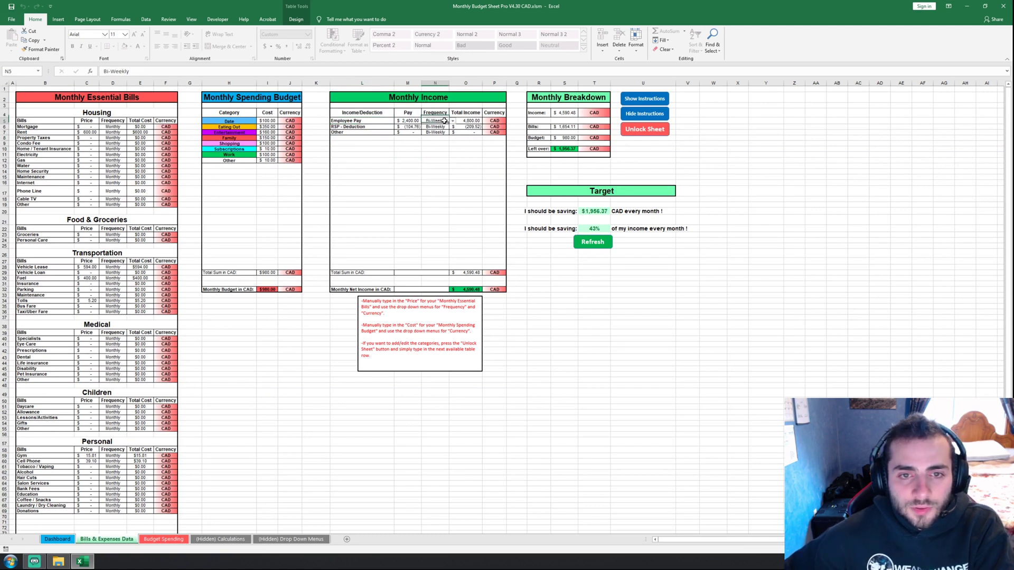
{"action": "left_click", "coordinate": [452, 121]}
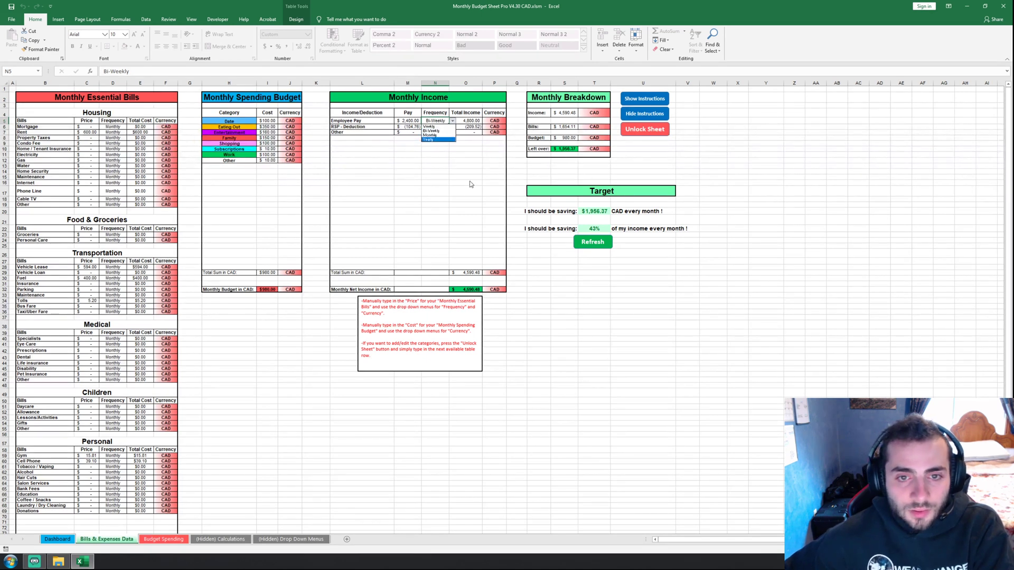
{"action": "key", "text": "Escape"}
{"action": "left_click", "coordinate": [489, 165]}
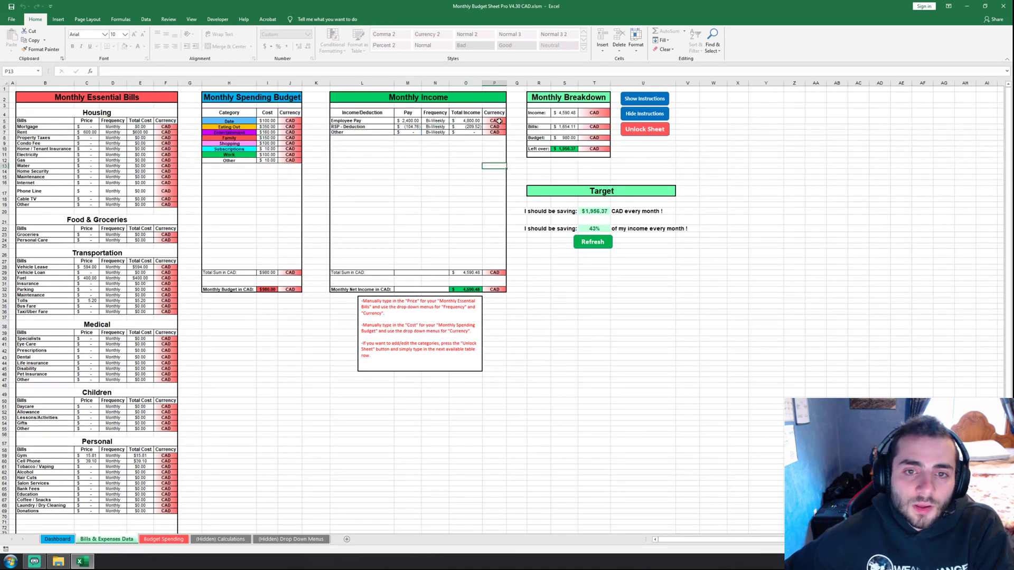
Check the RSP - Deduction pay amount and examine its frequency choices in the Monthly Income table
{"action": "left_click", "coordinate": [340, 127]}
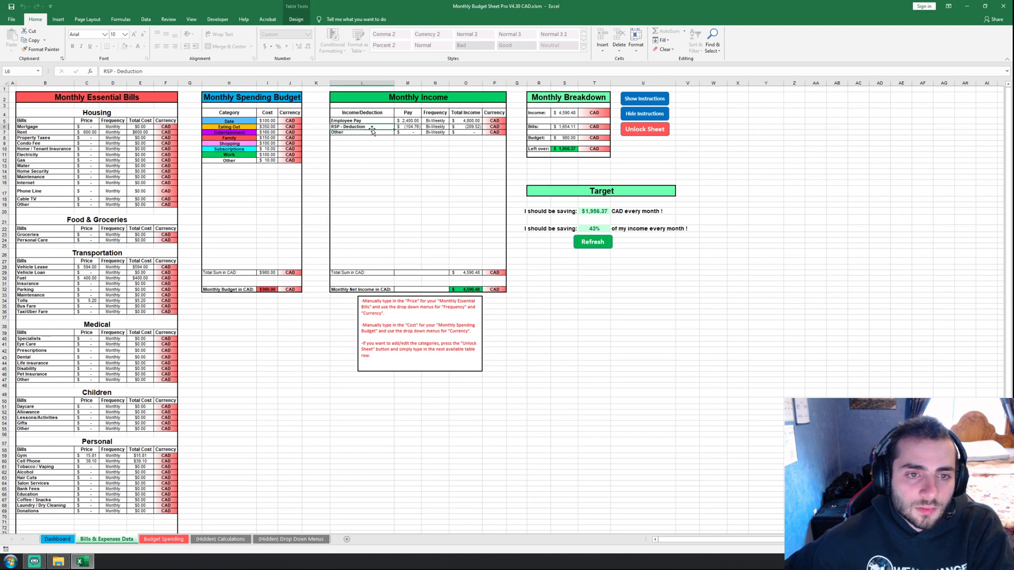
{"action": "left_click", "coordinate": [407, 128]}
{"action": "left_click", "coordinate": [443, 128]}
{"action": "left_click", "coordinate": [451, 129]}
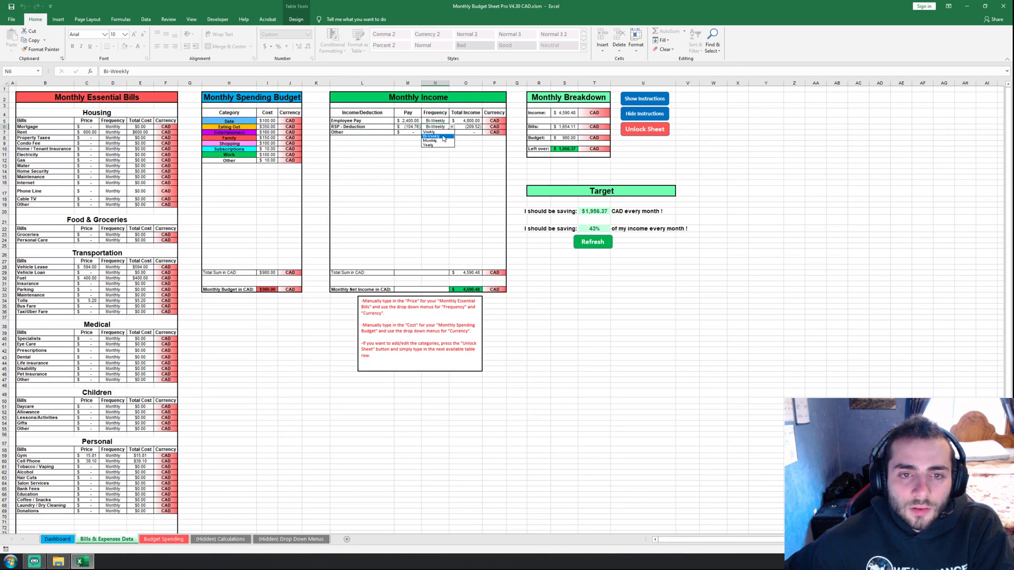
{"action": "left_click", "coordinate": [437, 154]}
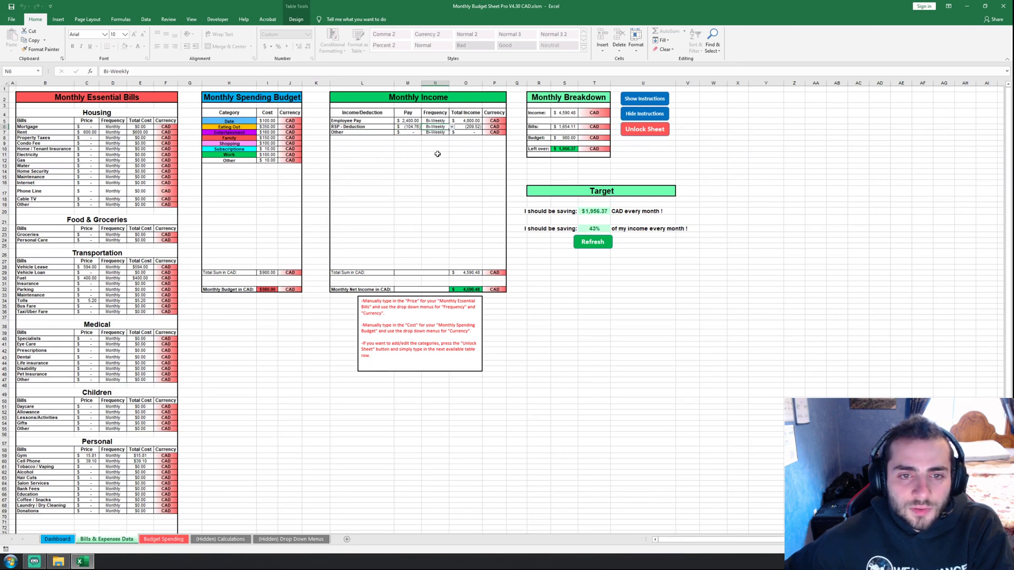
Examine the frequency for the Other income row and check the Monthly Net Income in CAD
{"action": "left_click", "coordinate": [453, 133]}
{"action": "left_click", "coordinate": [452, 133]}
{"action": "left_click", "coordinate": [437, 188]}
{"action": "left_click", "coordinate": [453, 288]}
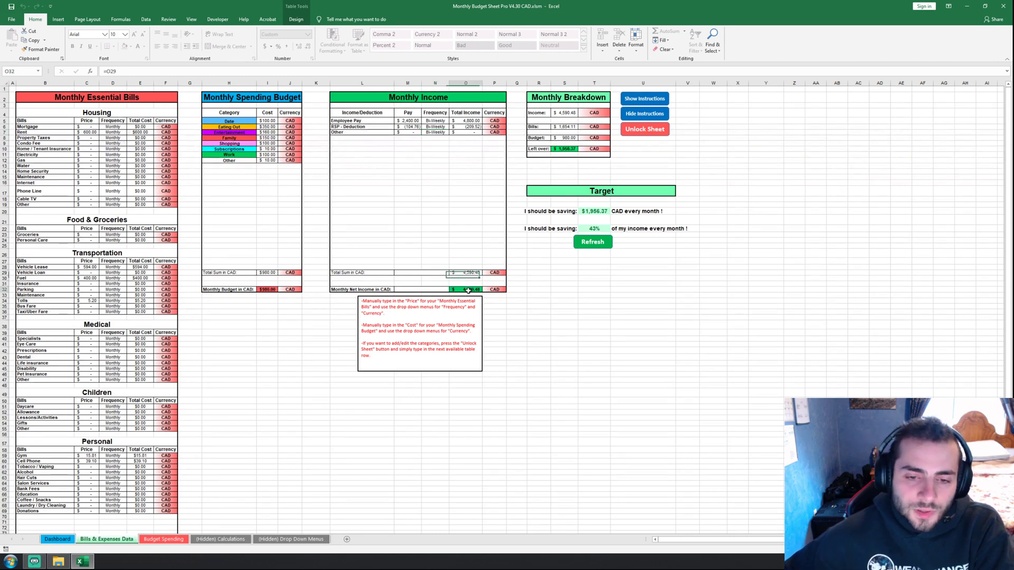
Look over the full Monthly Spending Budget and Monthly Essential Bills tables
{"action": "left_click_drag", "start_coordinate": [251, 97], "coordinate": [298, 289]}
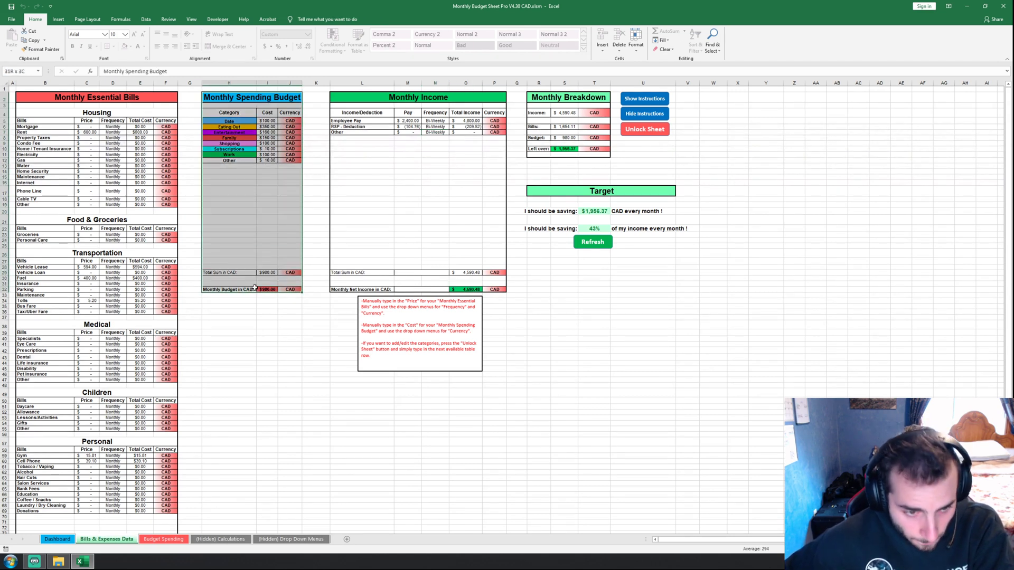
{"action": "left_click_drag", "start_coordinate": [145, 97], "coordinate": [130, 489]}
{"action": "left_click", "coordinate": [548, 419]}
Examine the Income, Bills, Budget and Left over amounts in the Monthly Breakdown
{"action": "left_click_drag", "start_coordinate": [566, 98], "coordinate": [573, 153]}
{"action": "left_click", "coordinate": [588, 182]}
{"action": "left_click_drag", "start_coordinate": [571, 115], "coordinate": [581, 115]}
{"action": "left_click", "coordinate": [571, 127]}
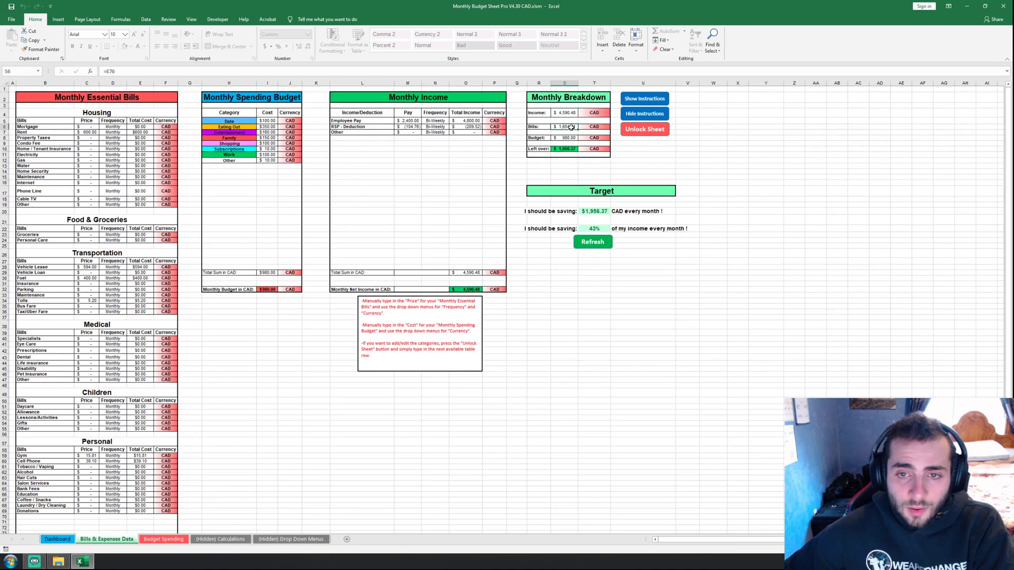
{"action": "left_click", "coordinate": [567, 139]}
{"action": "left_click", "coordinate": [559, 149]}
{"action": "left_click", "coordinate": [571, 165]}
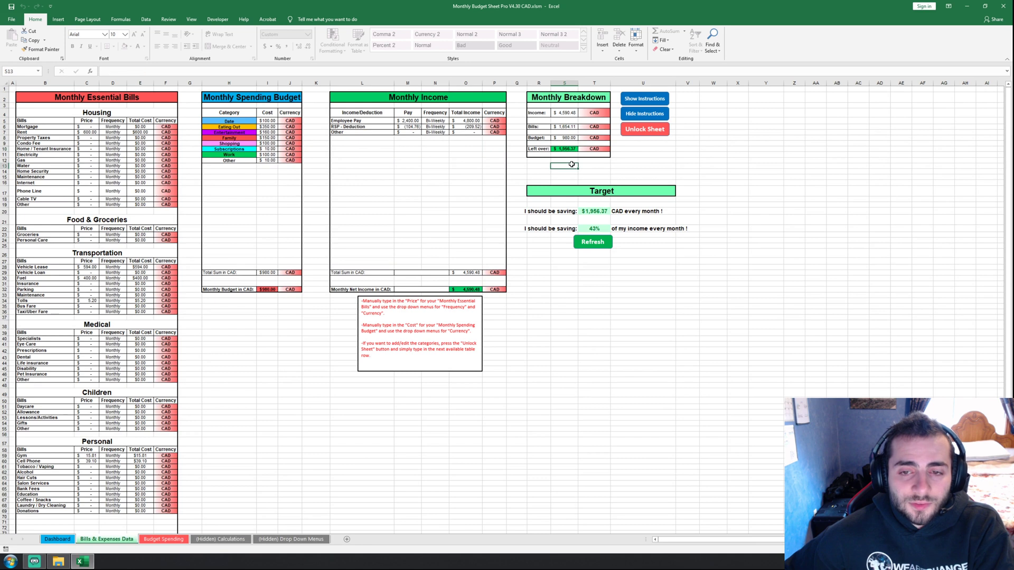
Read the monthly savings amount and the share of income to save in the Target section
{"action": "left_click", "coordinate": [536, 189]}
{"action": "left_click_drag", "start_coordinate": [528, 211], "coordinate": [611, 211]}
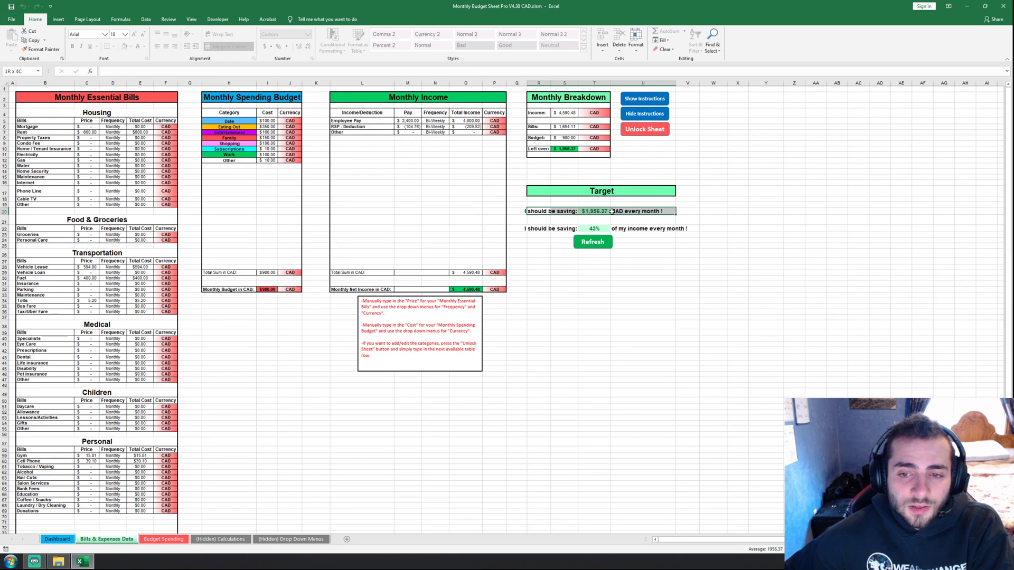
{"action": "left_click", "coordinate": [619, 211]}
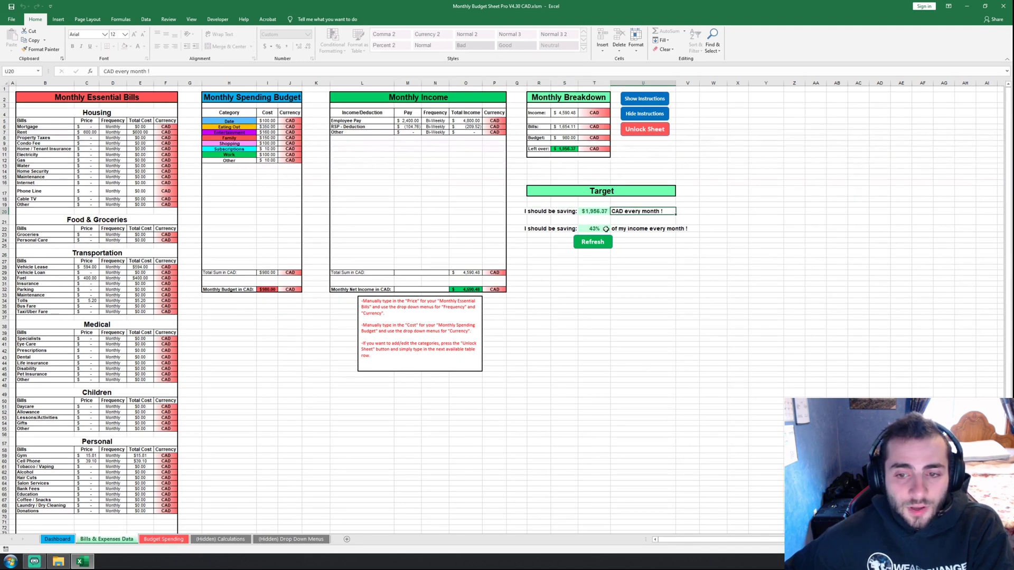
{"action": "left_click", "coordinate": [622, 277]}
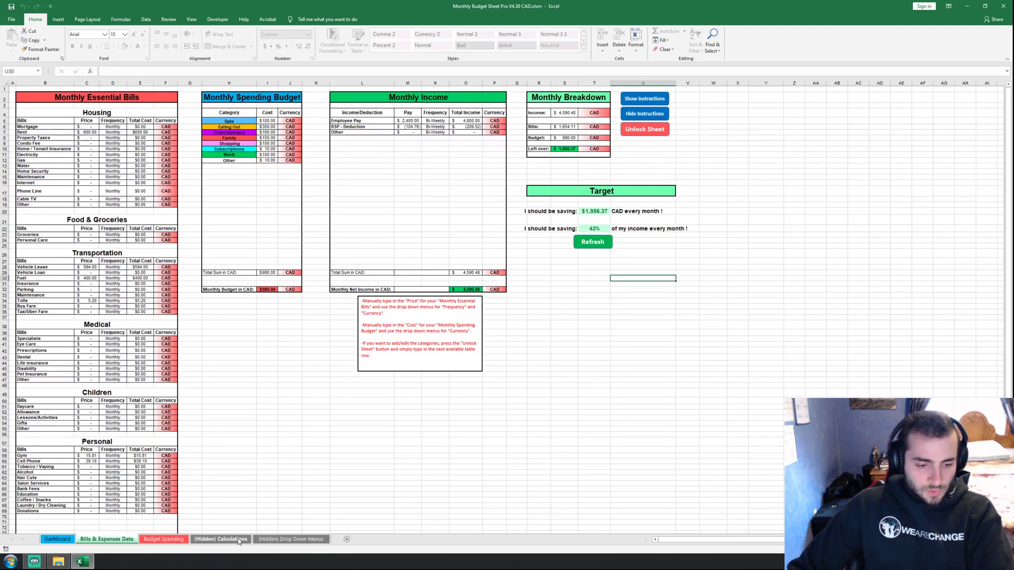
Open the Budget Spending sheet
{"action": "left_click", "coordinate": [164, 539]}
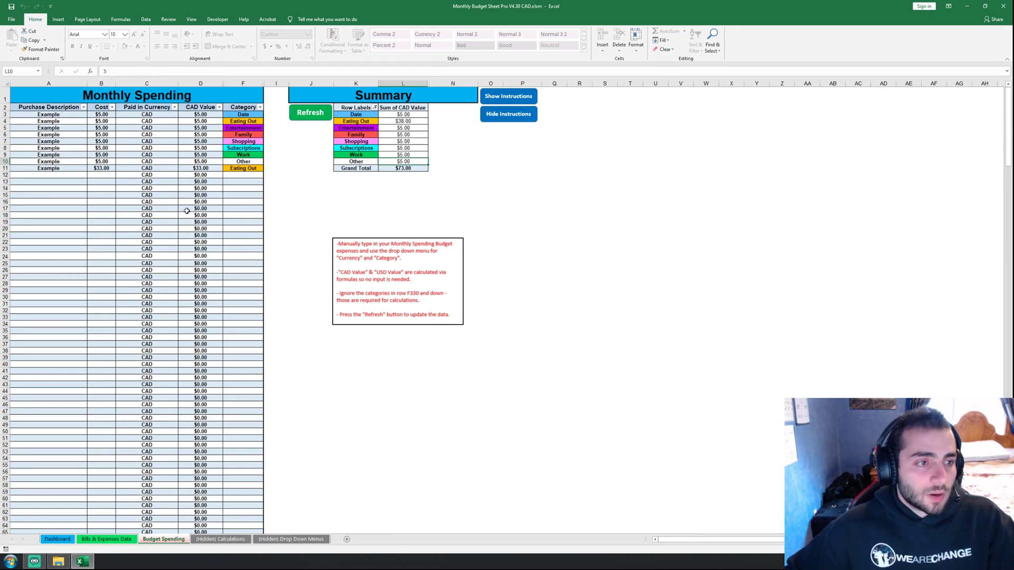
Look over the Purchase Description, Cost and Category columns of the example entries in the Monthly Spending table
{"action": "left_click_drag", "start_coordinate": [80, 116], "coordinate": [70, 169]}
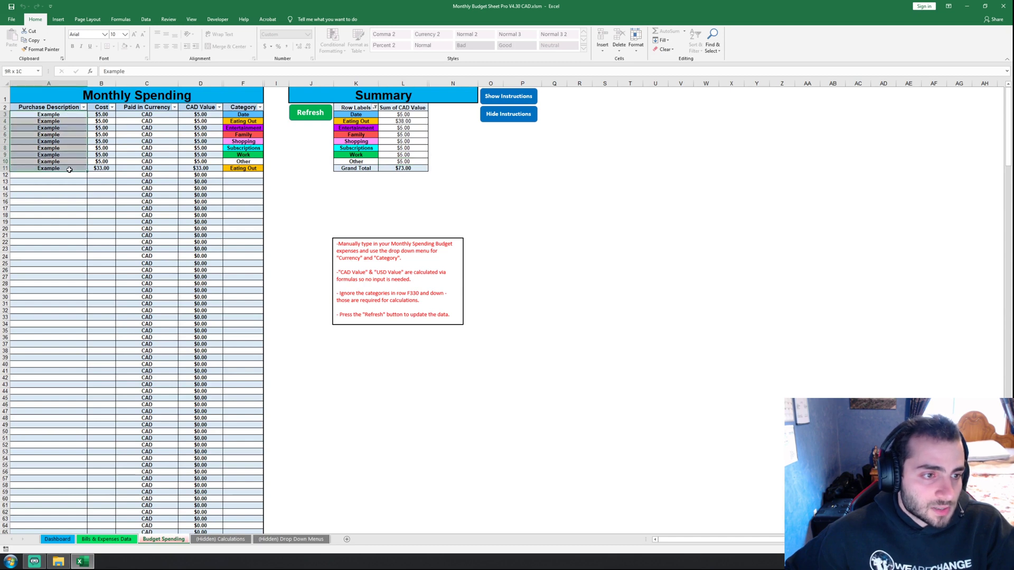
{"action": "left_click", "coordinate": [106, 114]}
{"action": "left_click_drag", "start_coordinate": [106, 113], "coordinate": [90, 190]}
{"action": "left_click", "coordinate": [100, 169]}
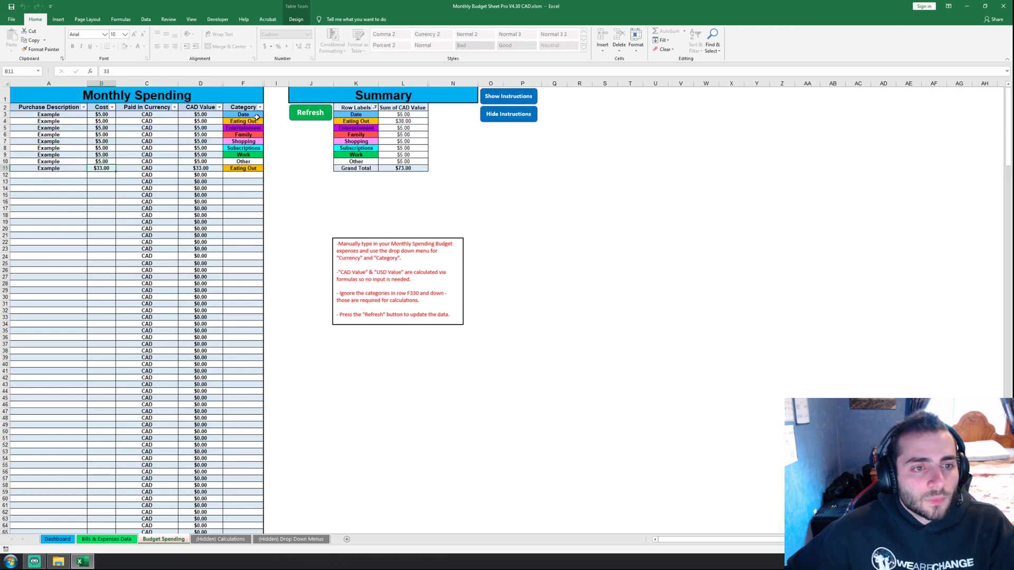
{"action": "left_click_drag", "start_coordinate": [256, 114], "coordinate": [248, 170]}
{"action": "left_click", "coordinate": [254, 202]}
Record a purchase described as Wal-Mart with a cost of 56.9 in row 14 of the Monthly Spending table
{"action": "left_click", "coordinate": [69, 186]}
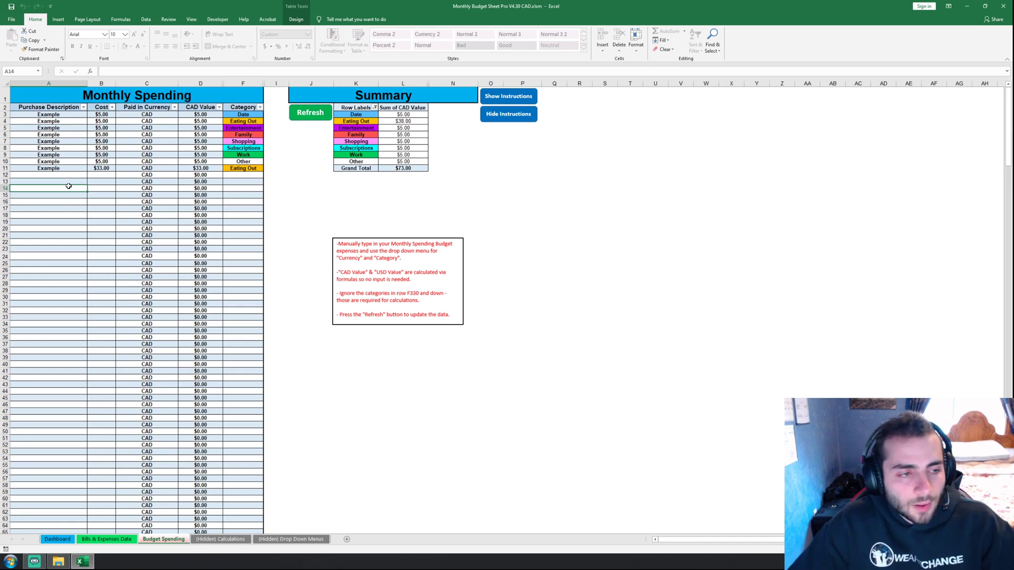
{"action": "type", "text": "Wal-Mart"}
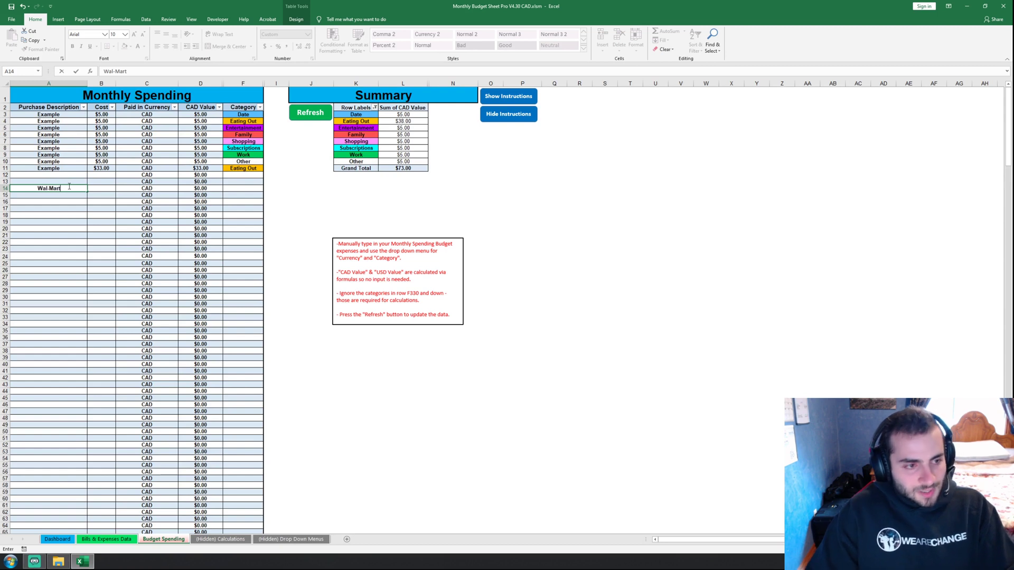
{"action": "key", "text": "Tab"}
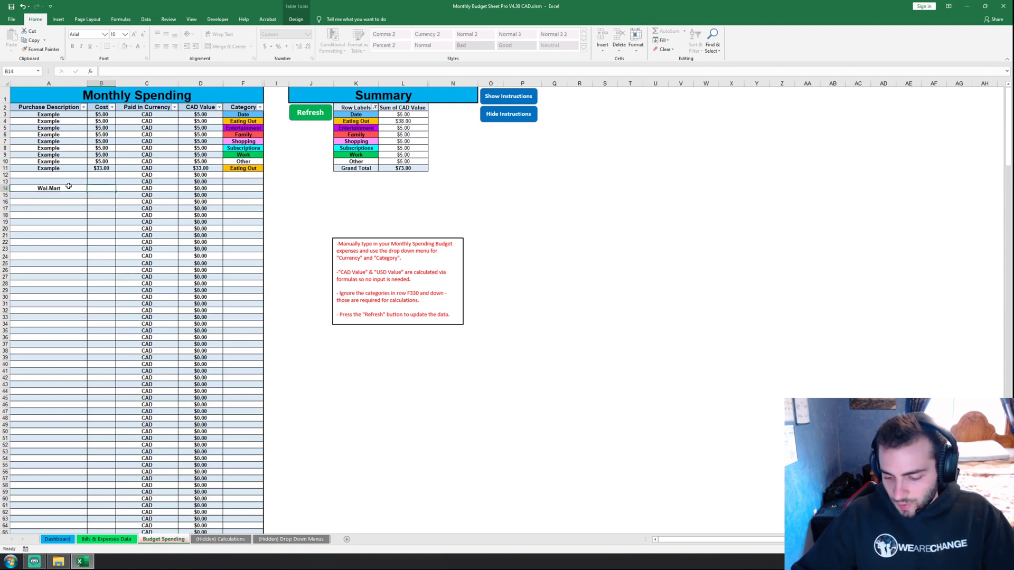
{"action": "type", "text": "56.9"}
{"action": "key", "text": "Tab"}
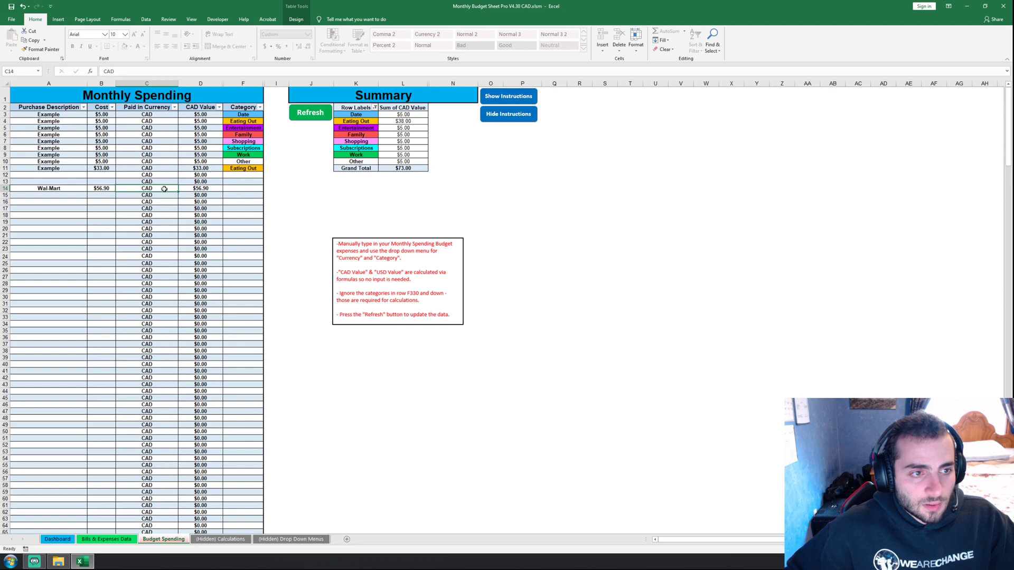
Assign the Shopping category to the Wal-Mart purchase and refresh the Summary
{"action": "left_click", "coordinate": [195, 189]}
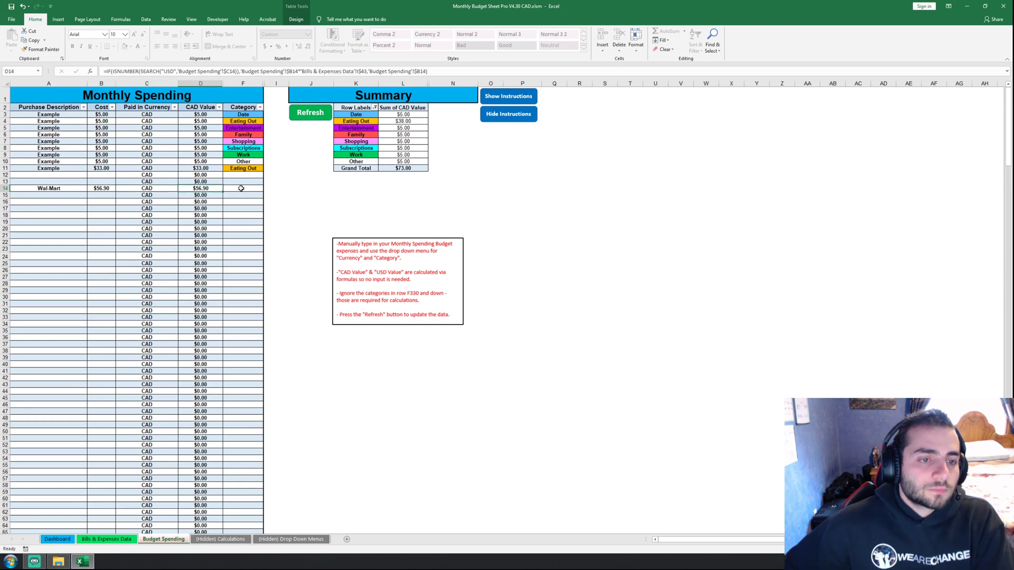
{"action": "left_click", "coordinate": [241, 188]}
{"action": "left_click", "coordinate": [268, 189]}
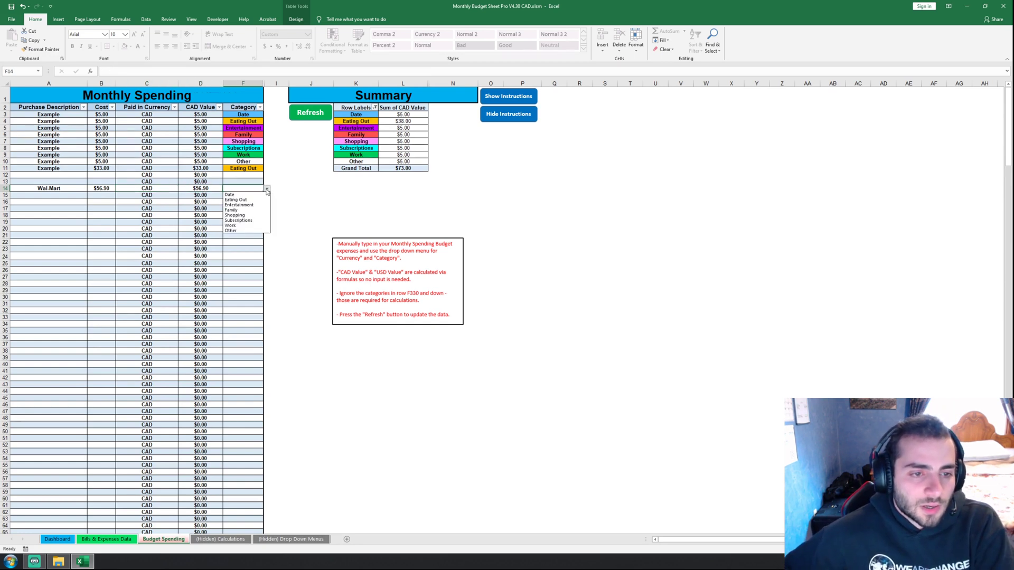
{"action": "left_click", "coordinate": [252, 215]}
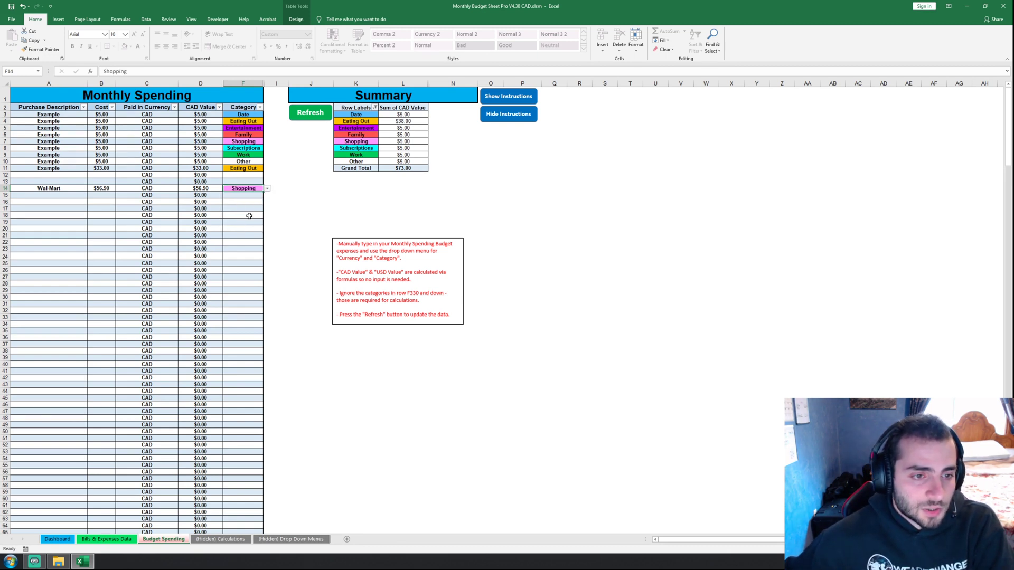
{"action": "left_click", "coordinate": [312, 115]}
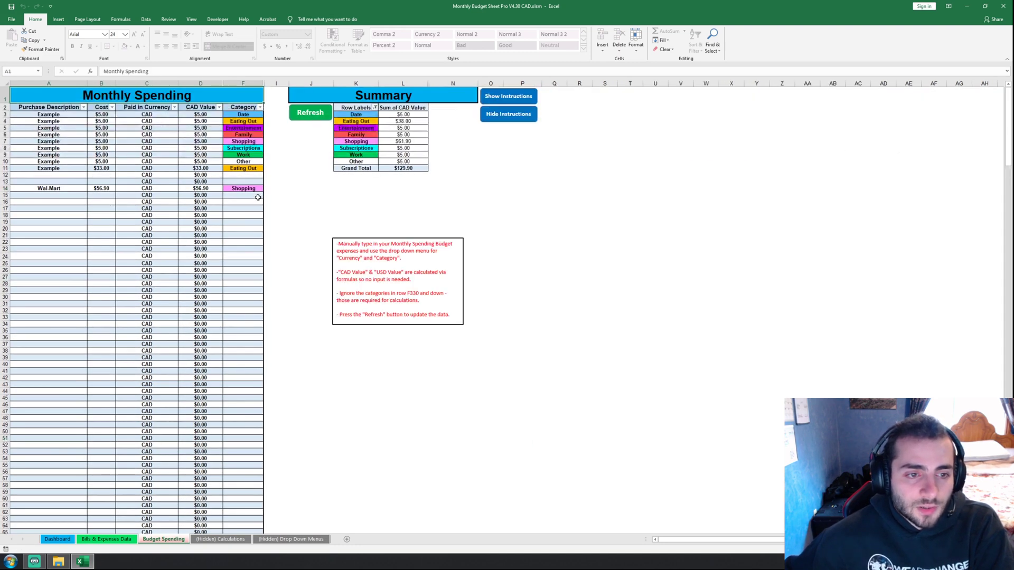
Review the Wal-Mart row and the refreshed Summary table, and try hiding the sheet's instructions
{"action": "left_click_drag", "start_coordinate": [254, 188], "coordinate": [9, 188]}
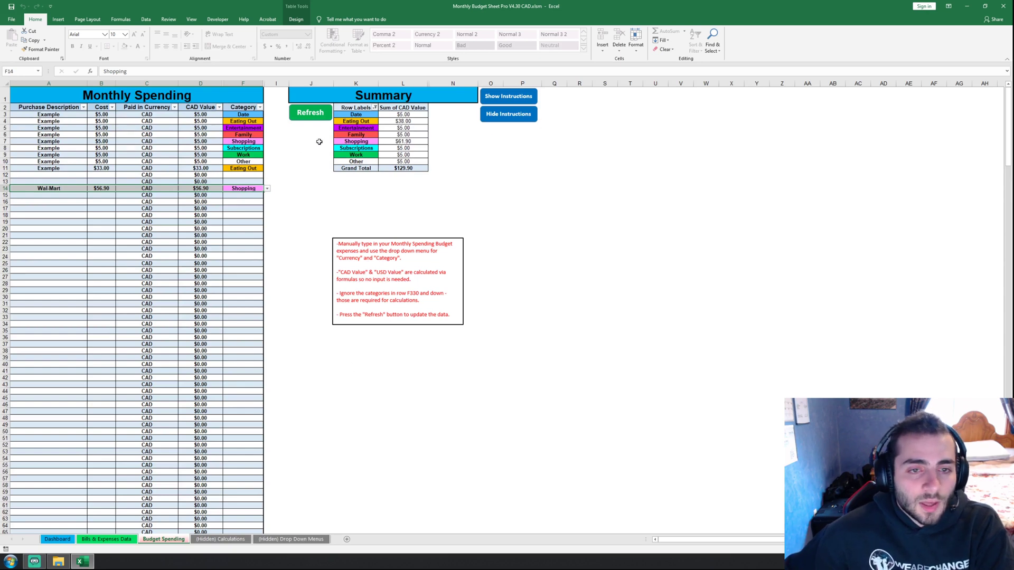
{"action": "left_click", "coordinate": [497, 154]}
{"action": "left_click_drag", "start_coordinate": [355, 108], "coordinate": [392, 167]}
{"action": "left_click", "coordinate": [520, 214]}
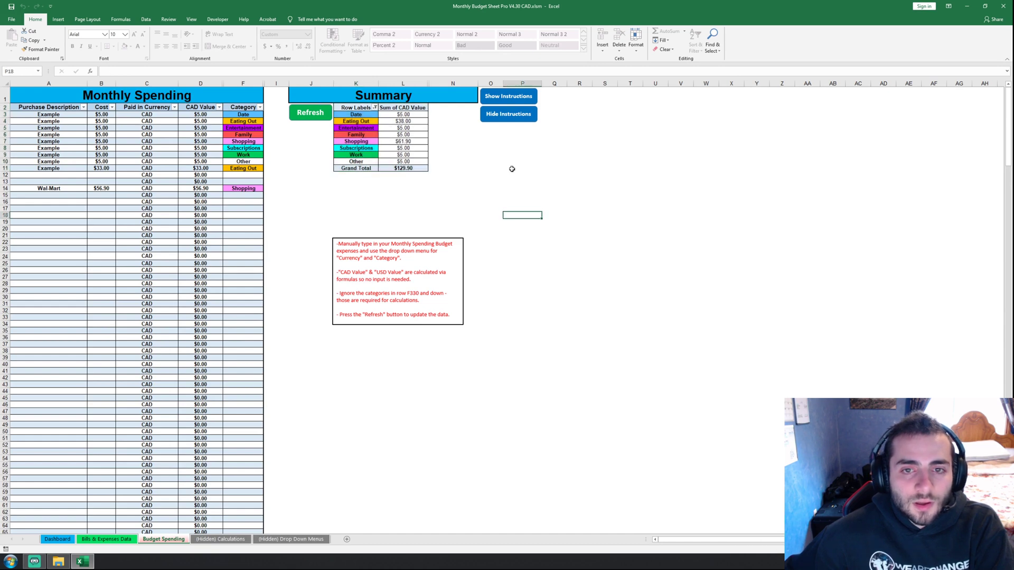
{"action": "left_click", "coordinate": [507, 114]}
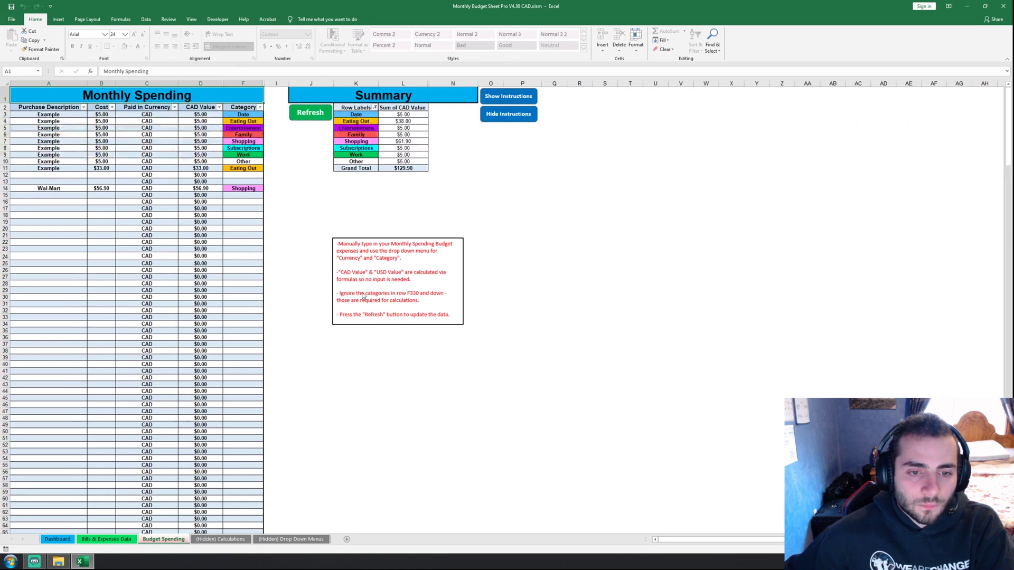
Look at the (Hidden) Calculations and (Hidden) Drop Down Menus sheets, and return to Budget Spending
{"action": "left_click", "coordinate": [226, 542]}
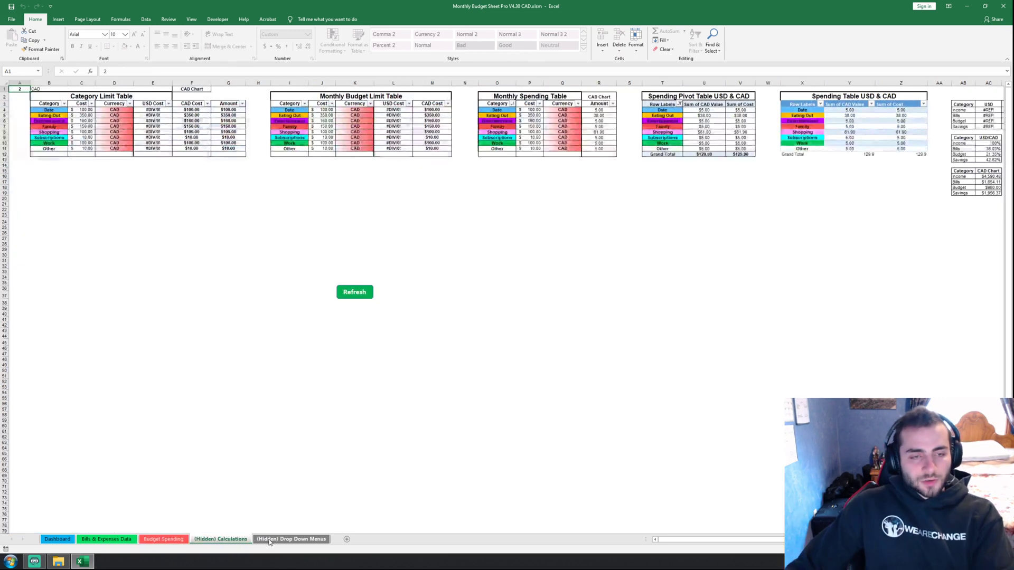
{"action": "left_click", "coordinate": [157, 540]}
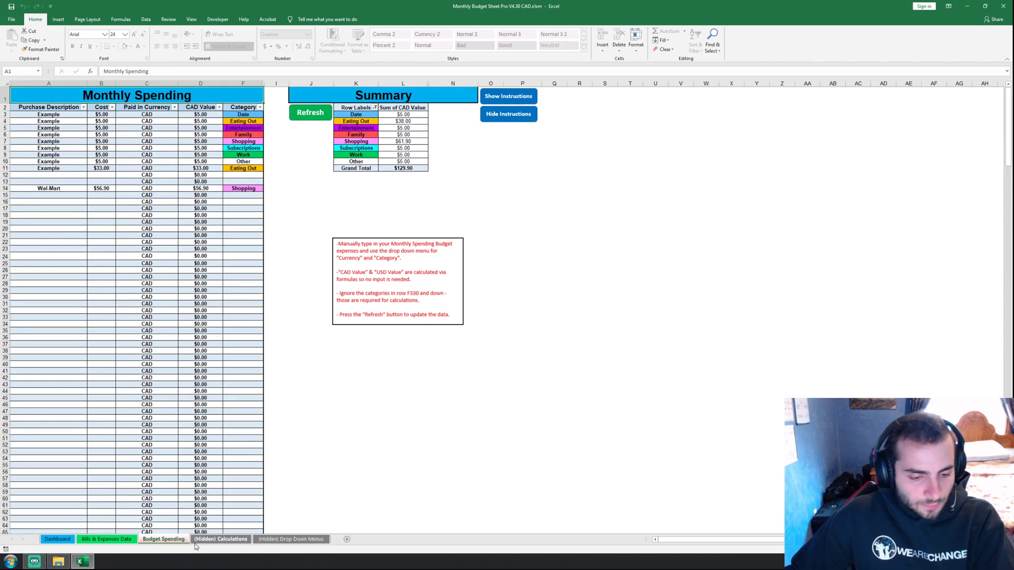
{"action": "left_click", "coordinate": [224, 545]}
{"action": "left_click", "coordinate": [264, 541]}
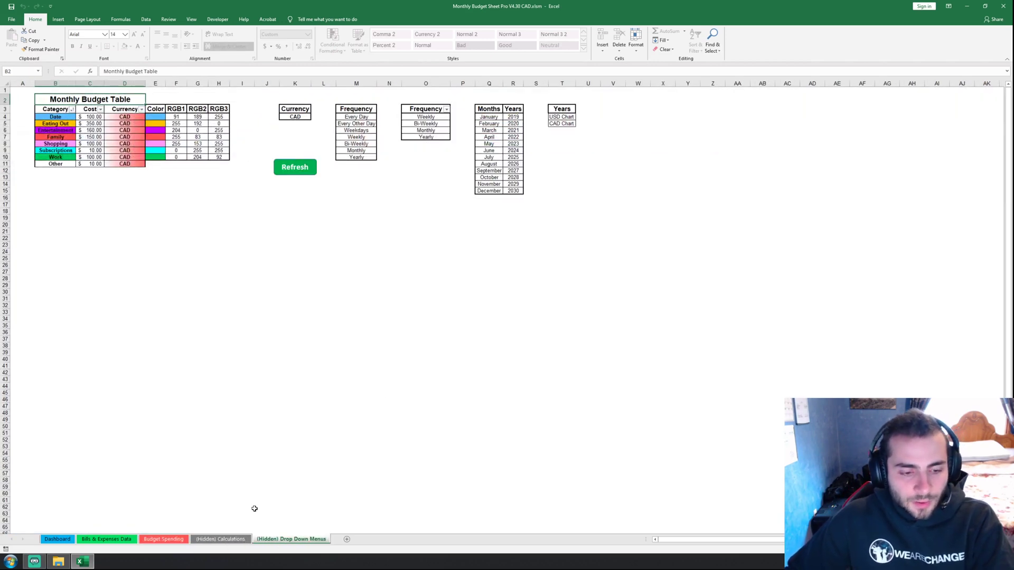
{"action": "left_click", "coordinate": [163, 539]}
Open the Dashboard and examine the category Progress bars, especially the Shopping row
{"action": "left_click", "coordinate": [73, 540]}
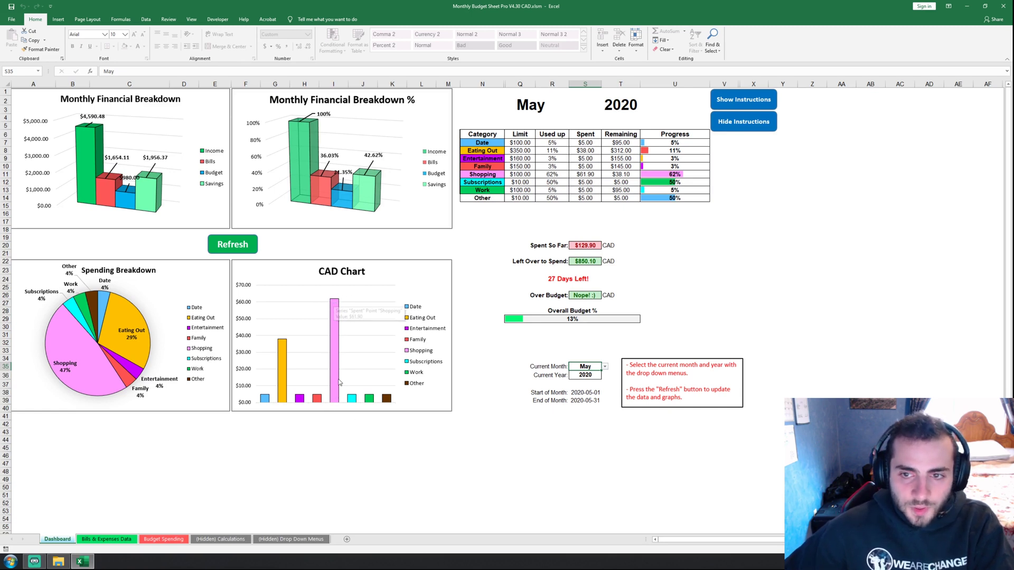
{"action": "left_click", "coordinate": [687, 143]}
{"action": "left_click_drag", "start_coordinate": [692, 155], "coordinate": [688, 174]}
{"action": "left_click", "coordinate": [687, 175]}
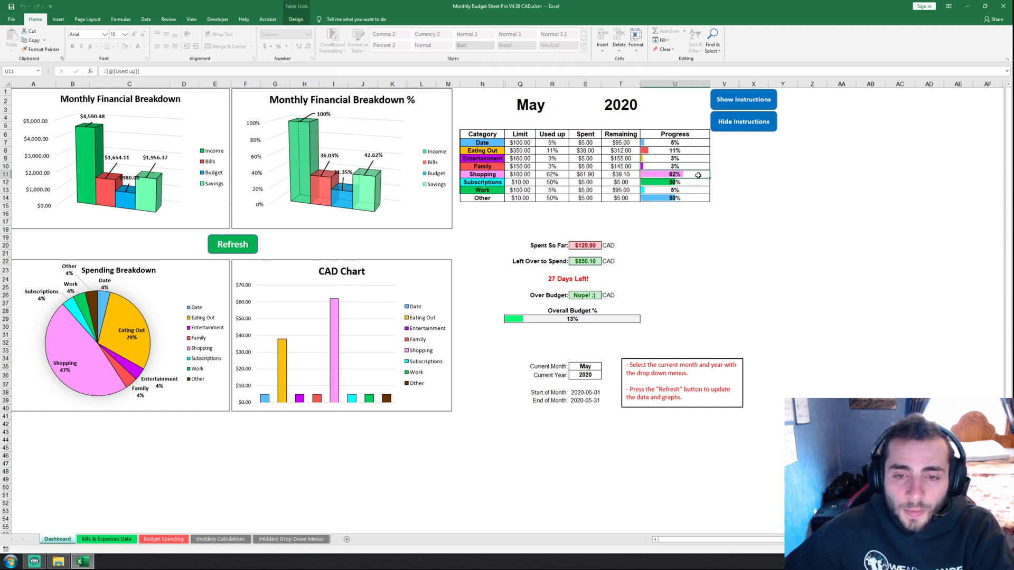
Check the Shopping cost in the Monthly Spending Budget, and compare it with Shopping's Spent and Remaining amounts on the Dashboard
{"action": "left_click", "coordinate": [107, 539]}
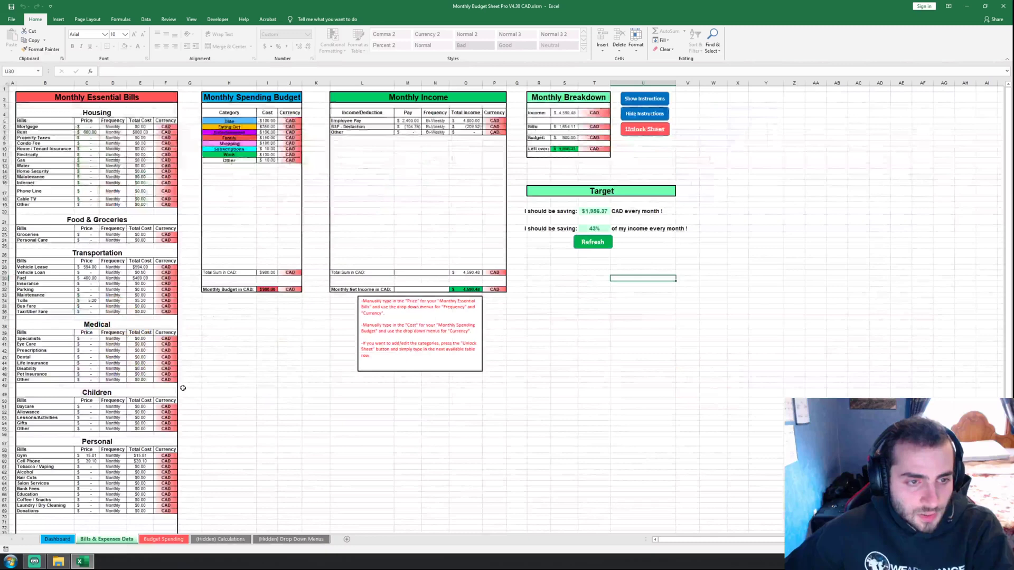
{"action": "left_click", "coordinate": [269, 143]}
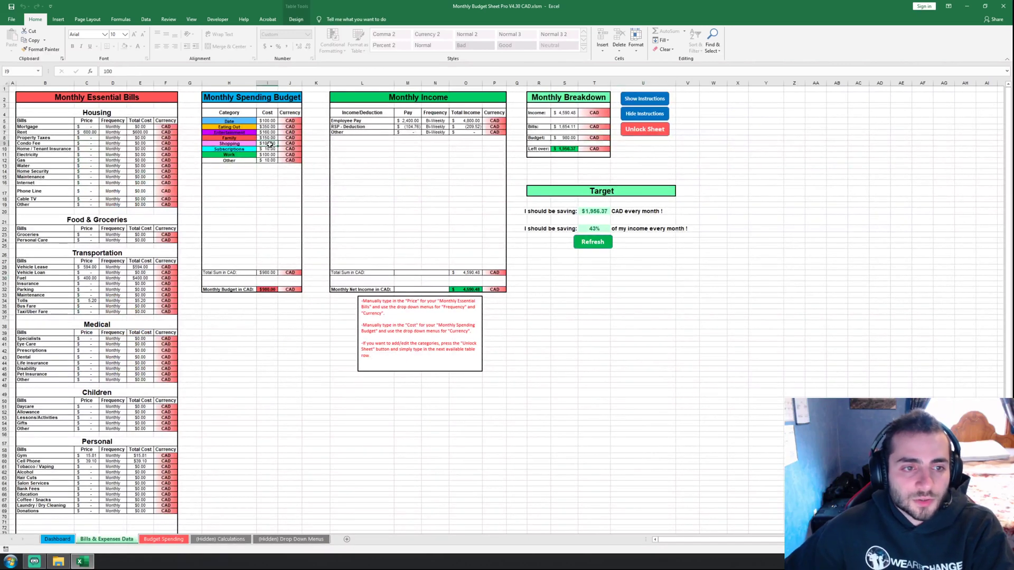
{"action": "left_click", "coordinate": [63, 542]}
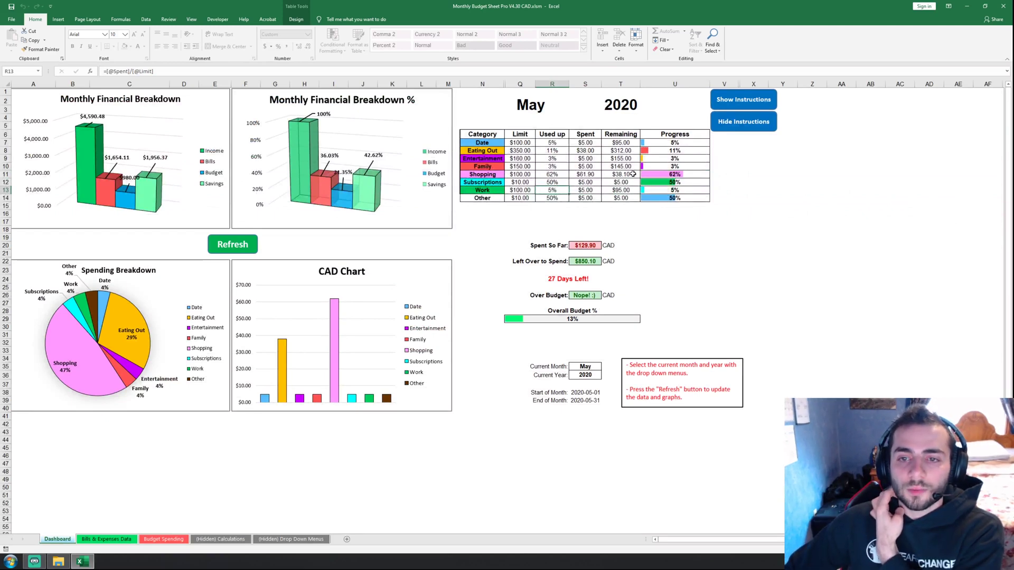
{"action": "left_click", "coordinate": [596, 177]}
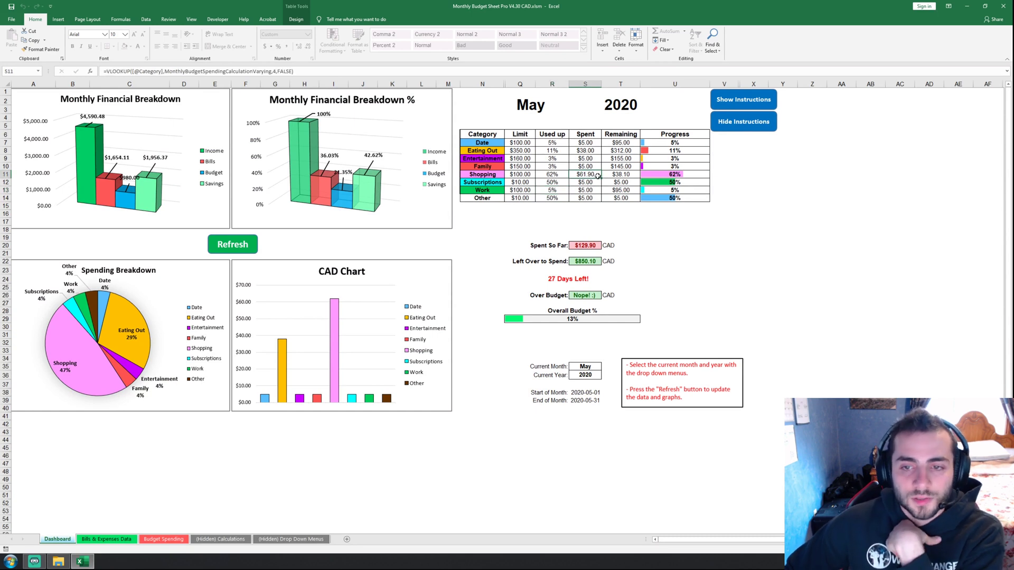
{"action": "left_click", "coordinate": [633, 175]}
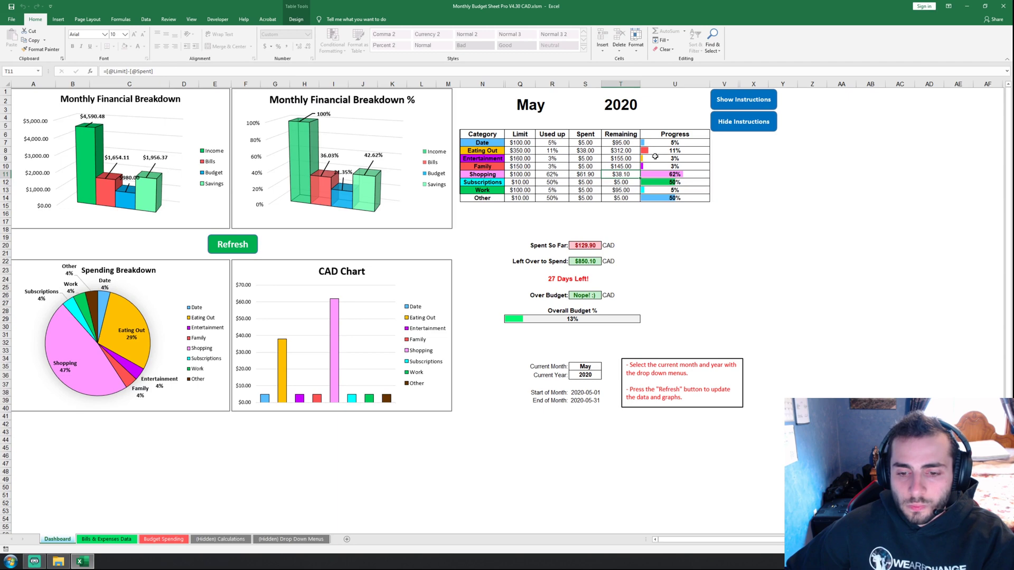
Refresh the Dashboard and examine the month and year headings against the Current Month setting
{"action": "left_click", "coordinate": [241, 248]}
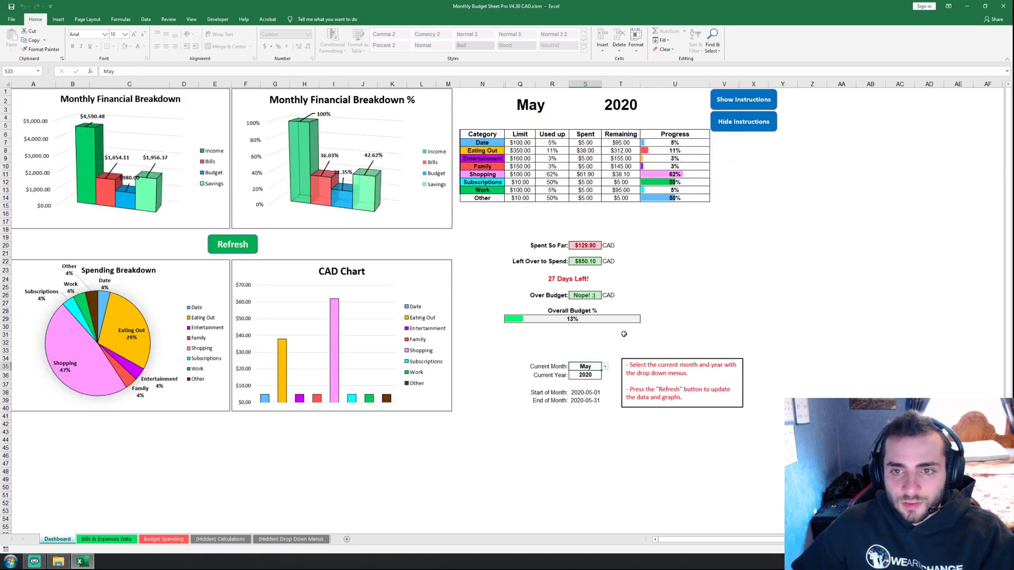
{"action": "left_click", "coordinate": [539, 110]}
{"action": "left_click", "coordinate": [620, 104]}
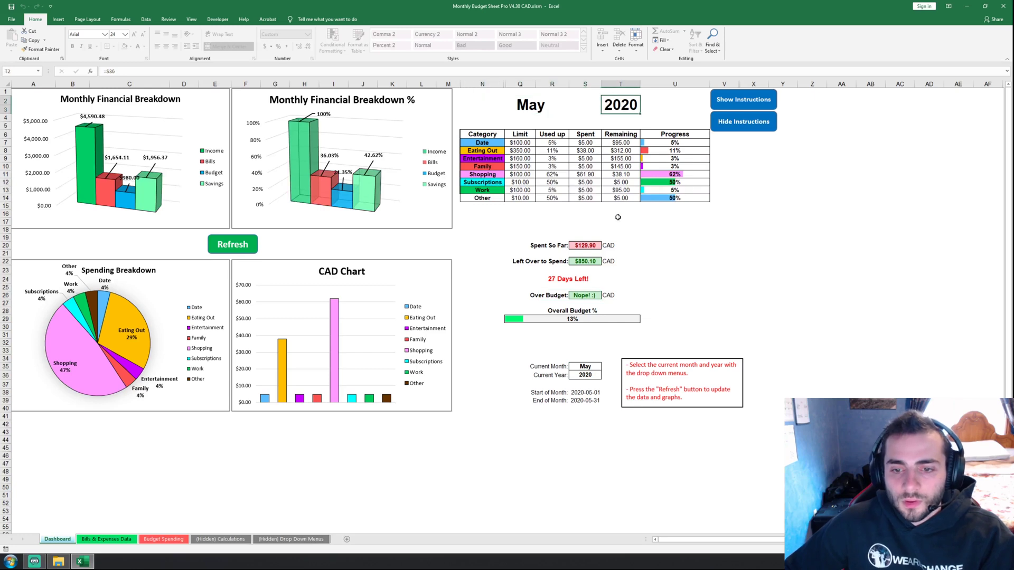
{"action": "left_click", "coordinate": [646, 109]}
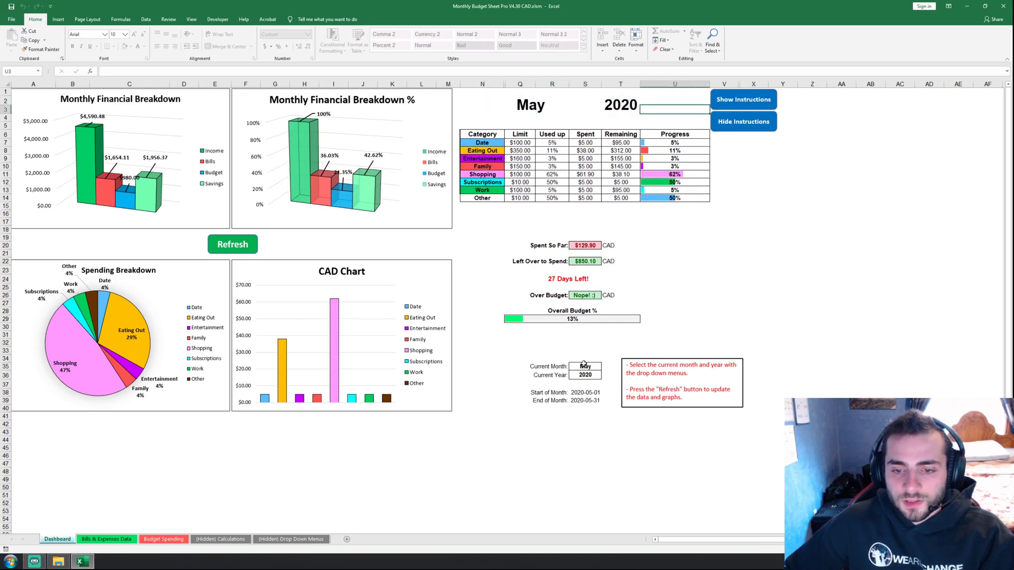
{"action": "left_click", "coordinate": [586, 371]}
{"action": "left_click", "coordinate": [244, 246]}
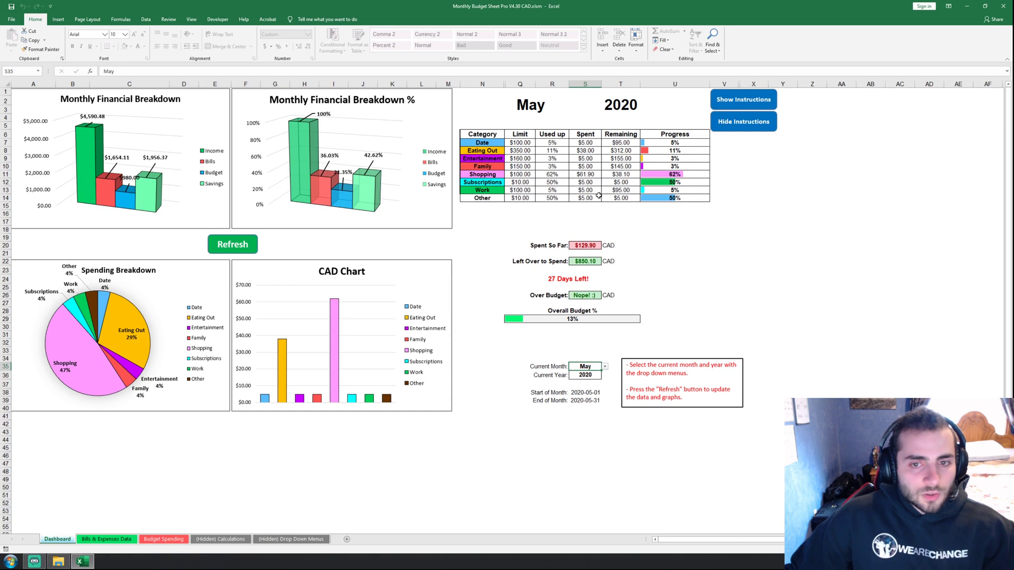
Set the Dashboard's Current Month to April, and view the file options for saving the workbook
{"action": "left_click", "coordinate": [604, 366]}
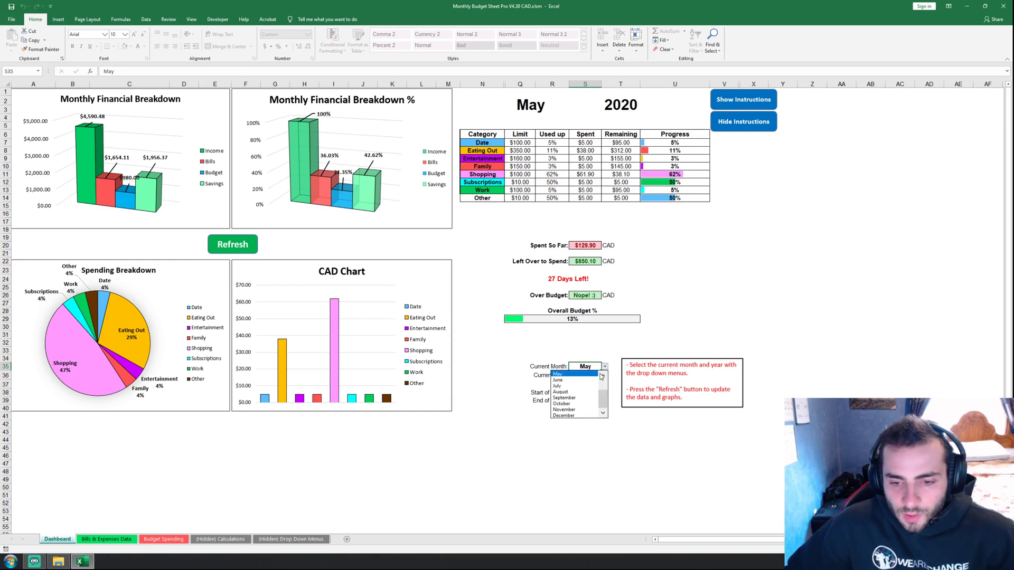
{"action": "scroll", "coordinate": [607, 406], "scroll_direction": "up", "scroll_amount": 1}
{"action": "left_click", "coordinate": [571, 374]}
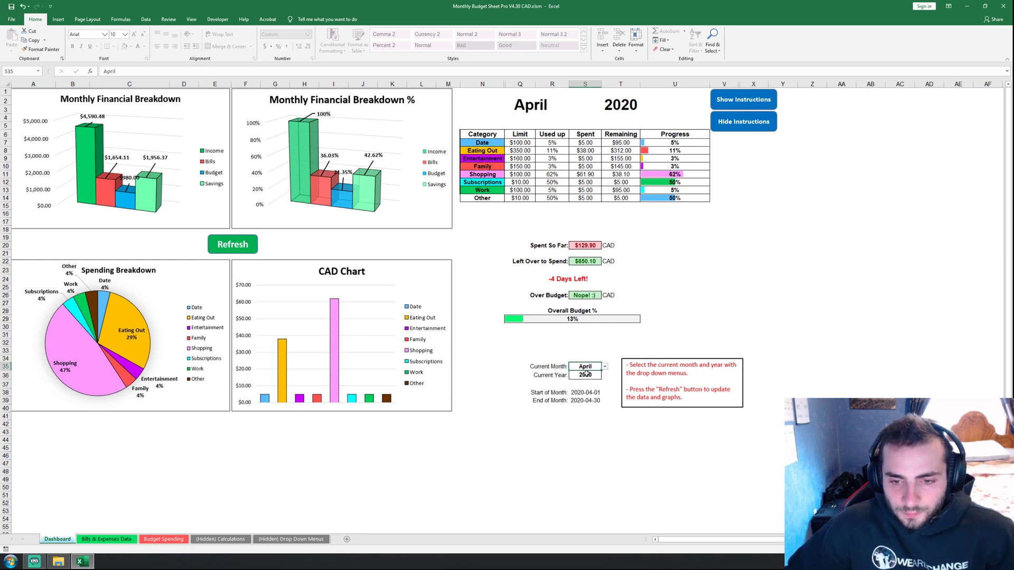
{"action": "left_click", "coordinate": [653, 327]}
{"action": "left_click", "coordinate": [12, 20]}
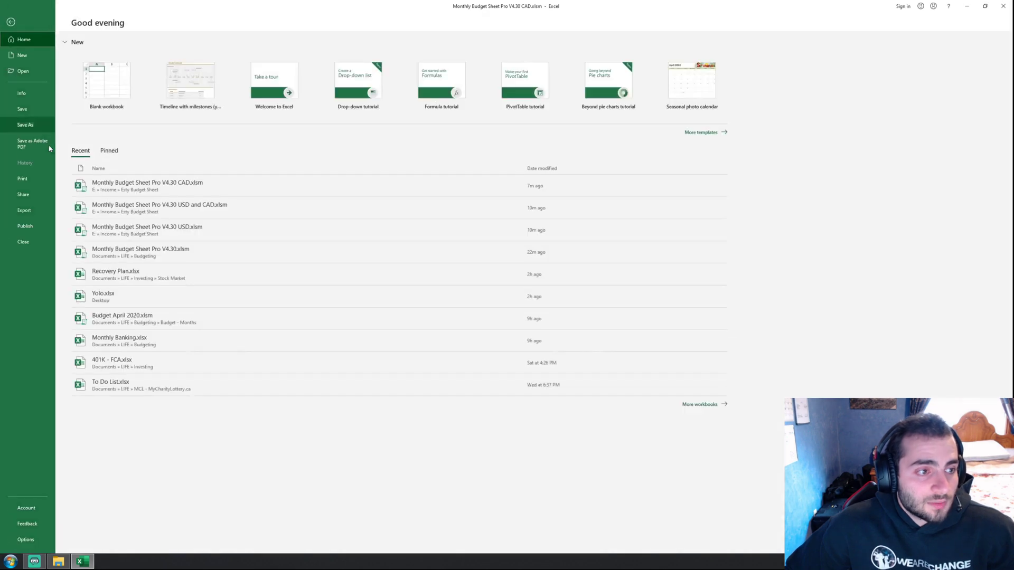
{"action": "left_click", "coordinate": [11, 23]}
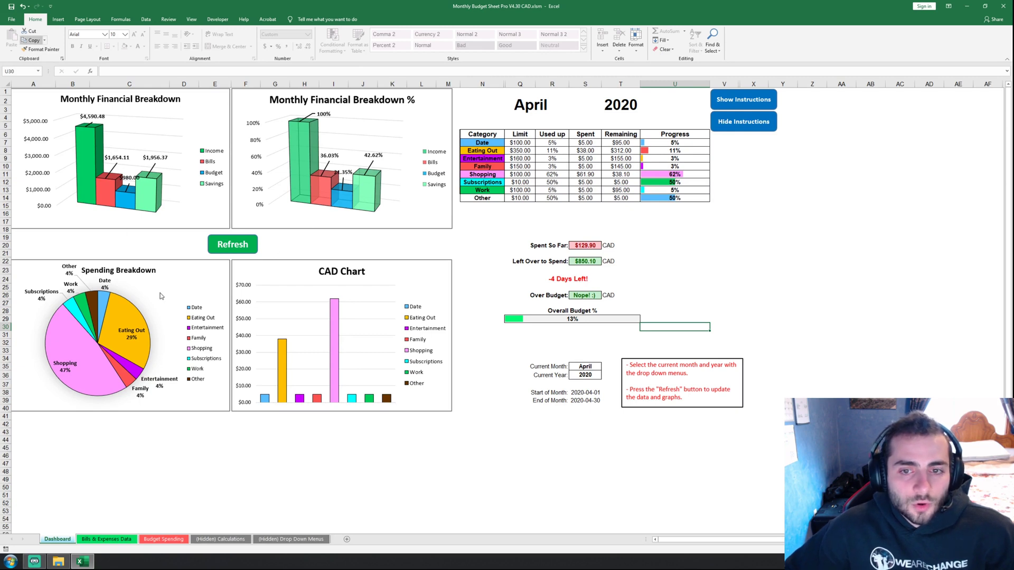
Set the Dashboard's Current Month to May
{"action": "left_click", "coordinate": [598, 366]}
{"action": "left_click", "coordinate": [605, 366]}
{"action": "left_click", "coordinate": [587, 382]}
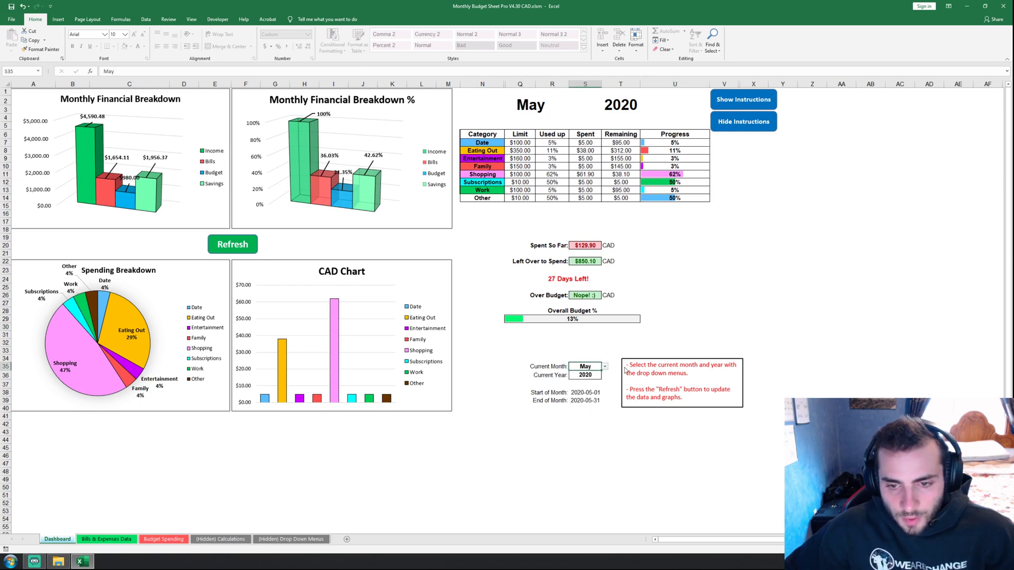
Examine the days left in the month and the Spent So Far and Left Over to Spend amounts
{"action": "left_click", "coordinate": [557, 280]}
{"action": "left_click", "coordinate": [635, 253]}
{"action": "left_click_drag", "start_coordinate": [592, 244], "coordinate": [591, 260]}
{"action": "left_click", "coordinate": [590, 260]}
{"action": "left_click", "coordinate": [593, 246]}
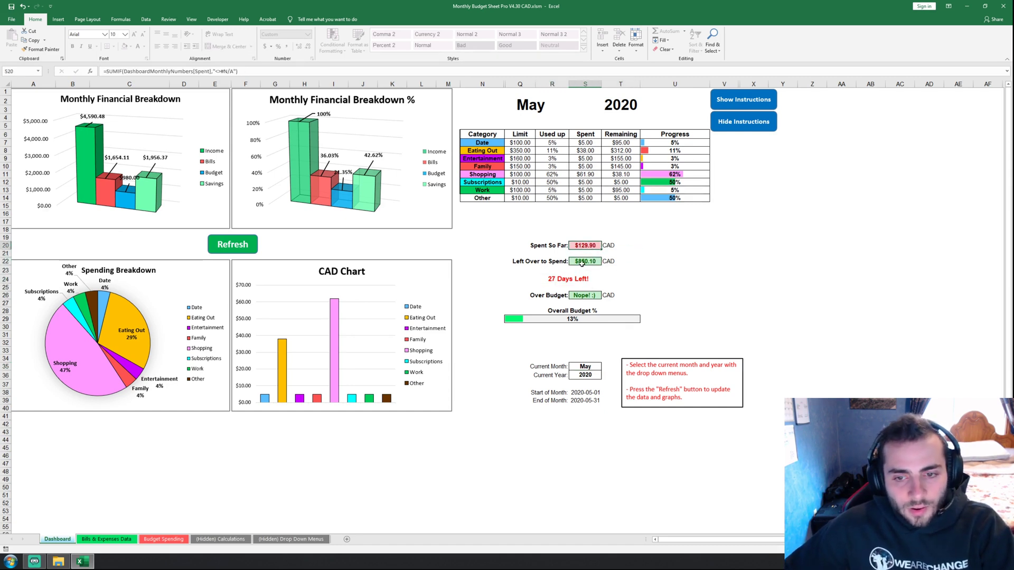
{"action": "left_click", "coordinate": [586, 261]}
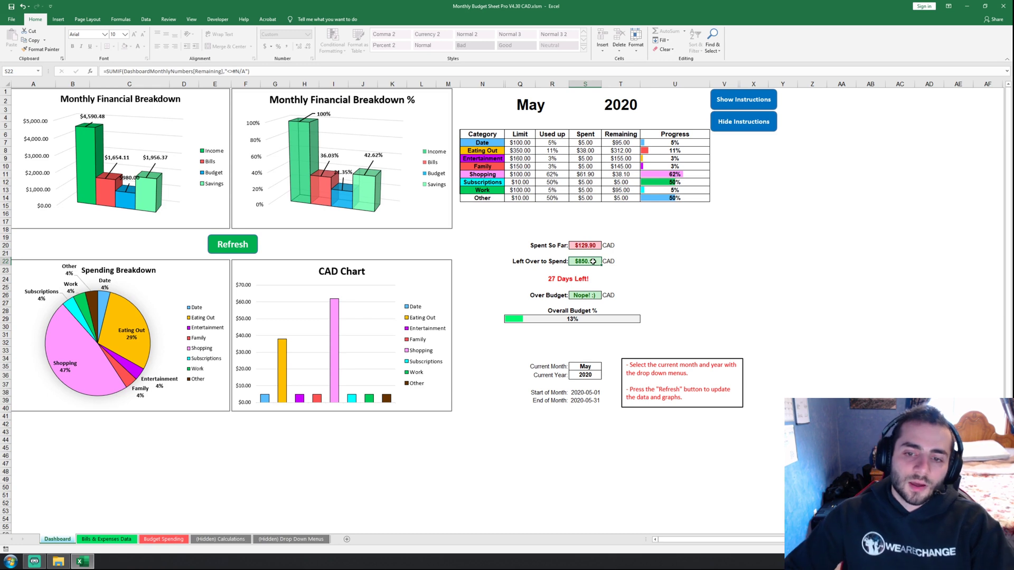